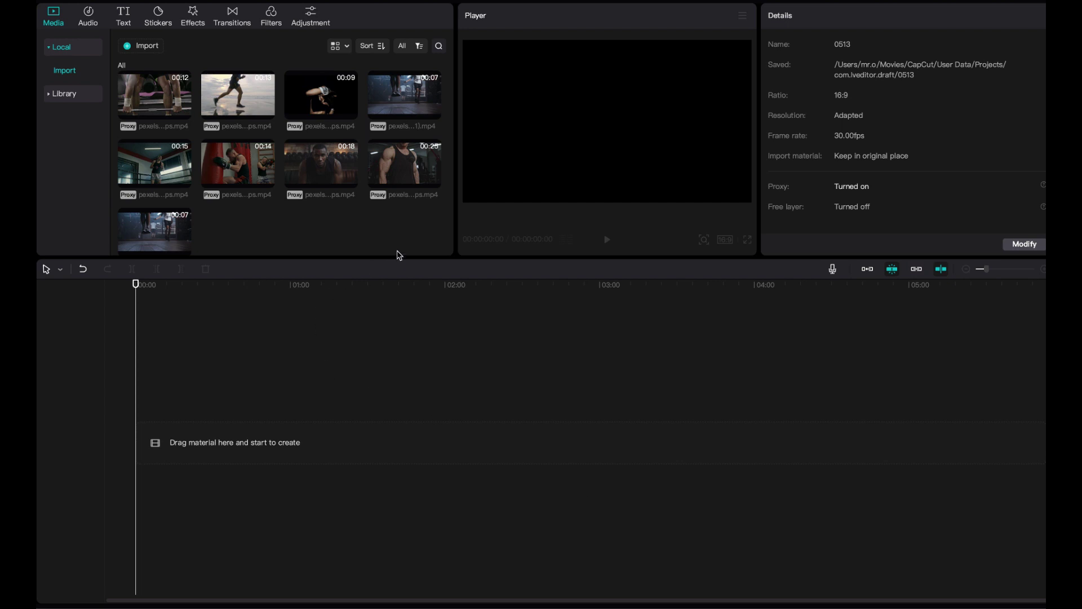
Step: Lay all nine workout clips end to end on the main track and preview around one minute
left_click_drag(423, 250, 161, 103)
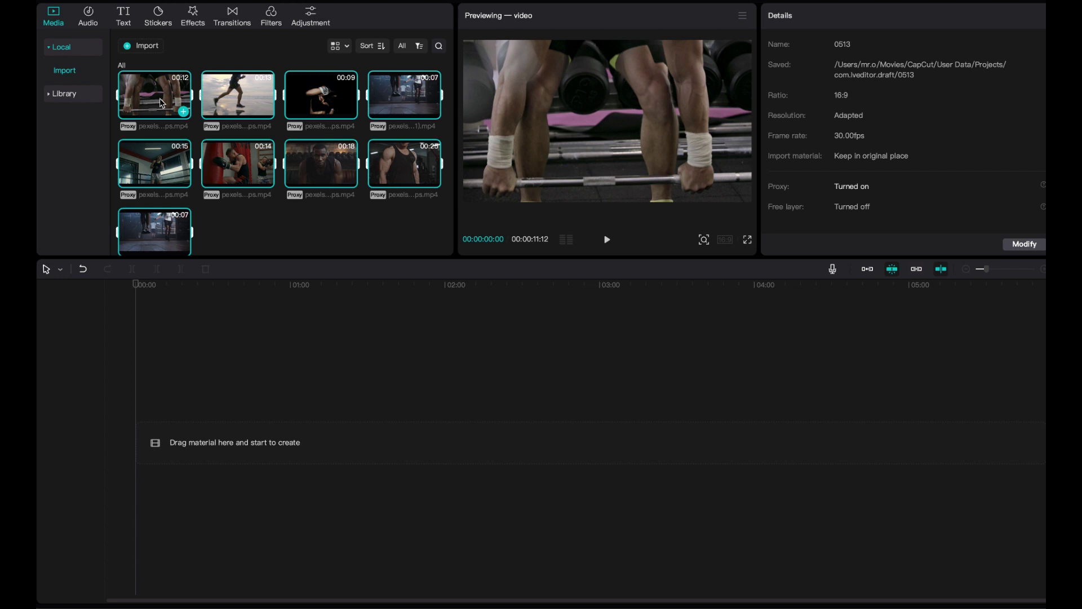
left_click_drag(162, 103, 193, 445)
left_click_drag(206, 286, 125, 360)
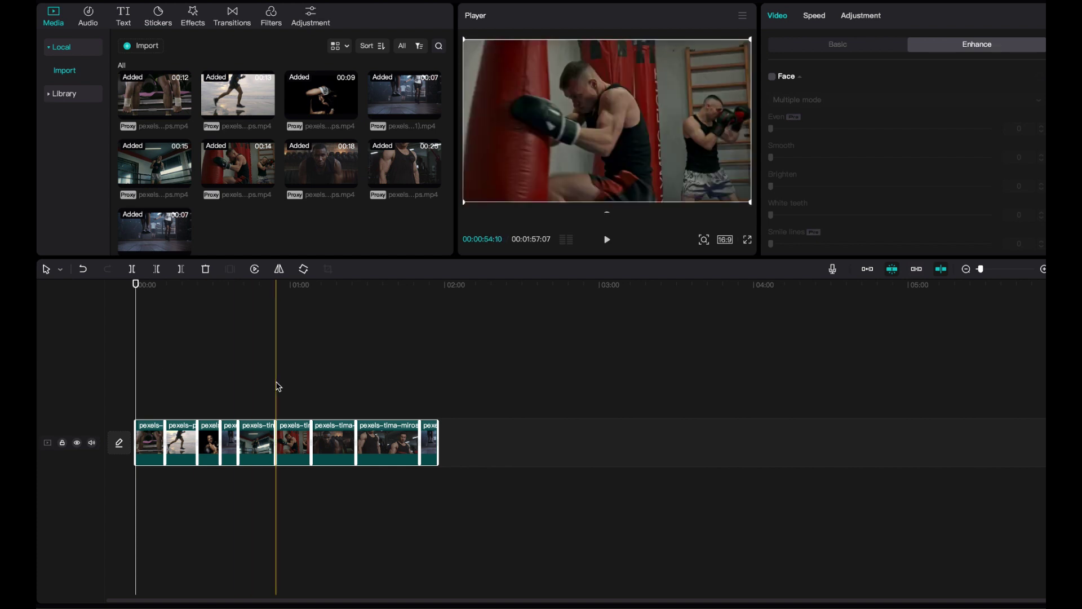
scroll(278, 385, "up", 2)
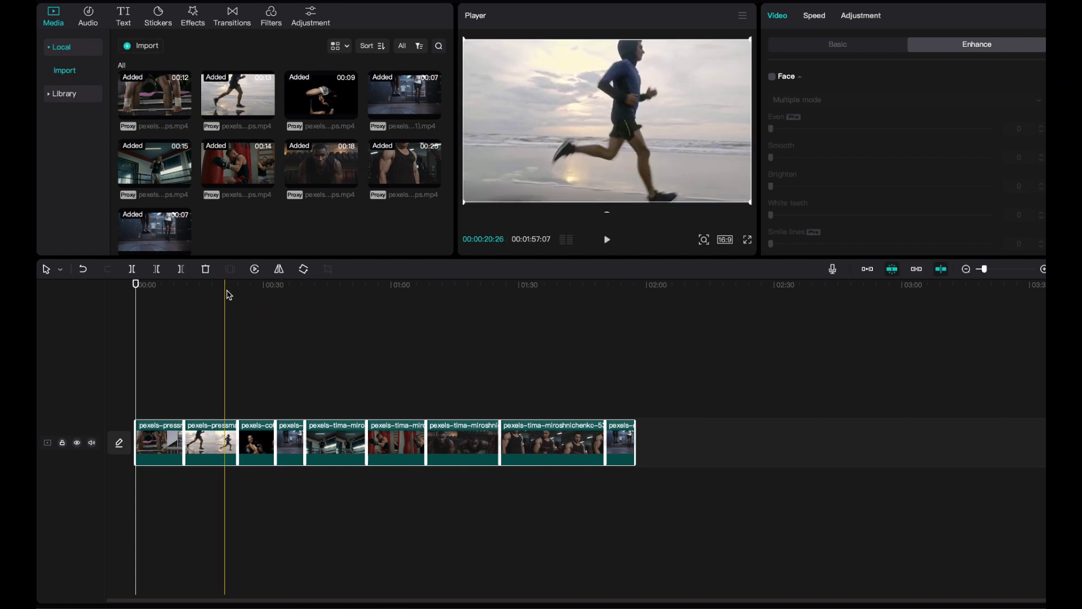
left_click_drag(235, 290, 126, 337)
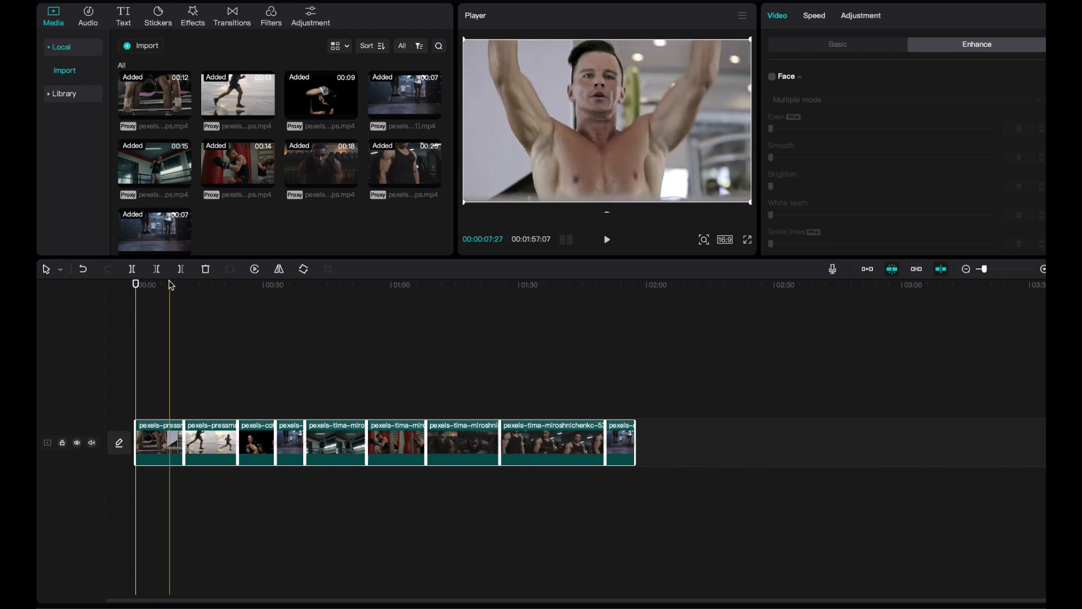
Step: Browse the Spark, Love, Title and Social Media text template categories, ending on Title
left_click(127, 18)
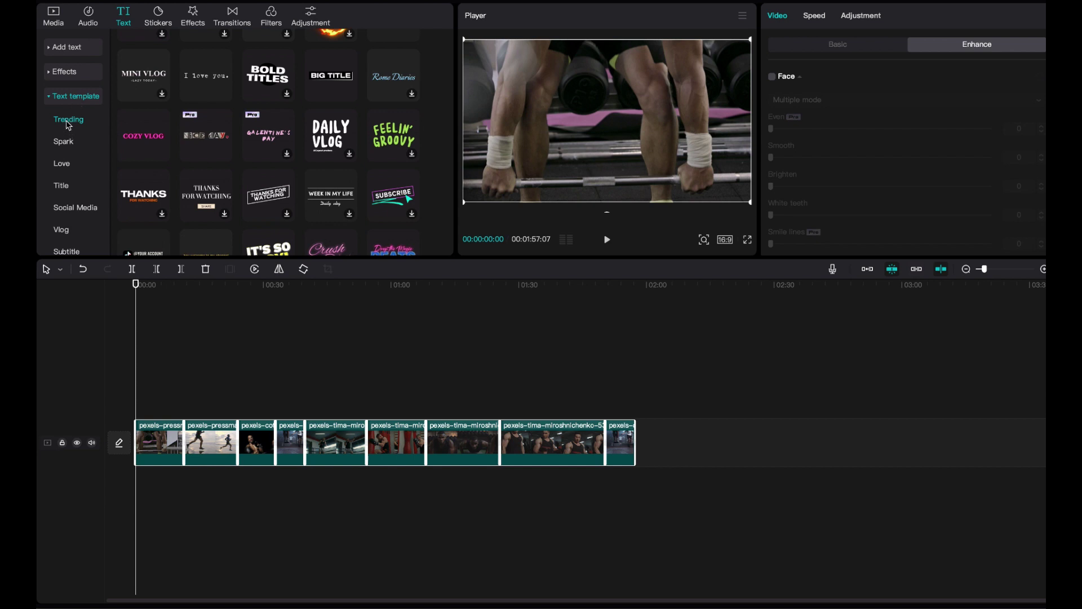
left_click(64, 142)
left_click(61, 165)
left_click(61, 186)
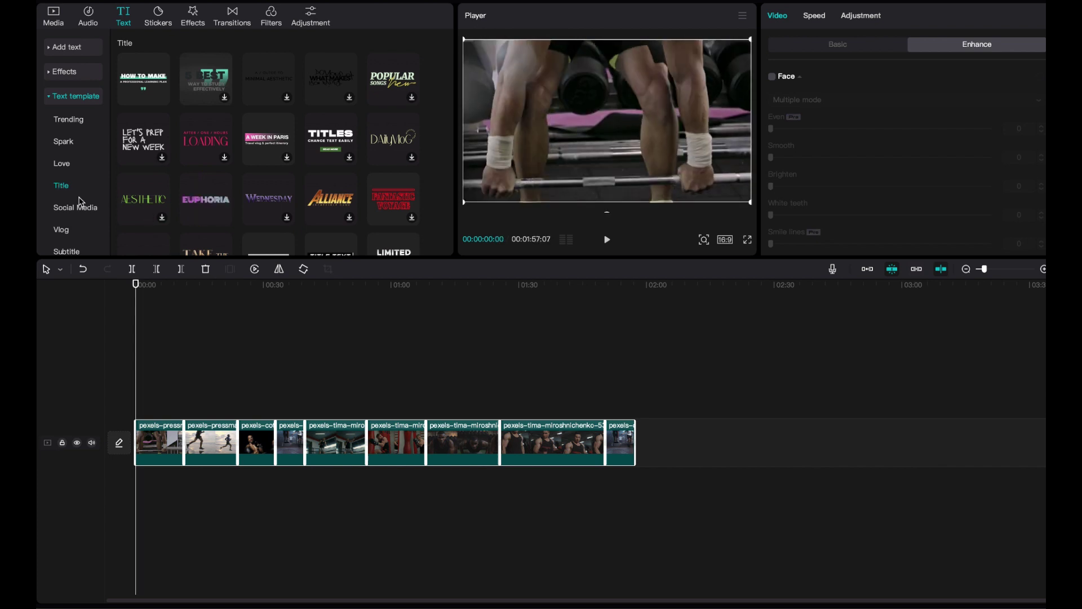
left_click(66, 210)
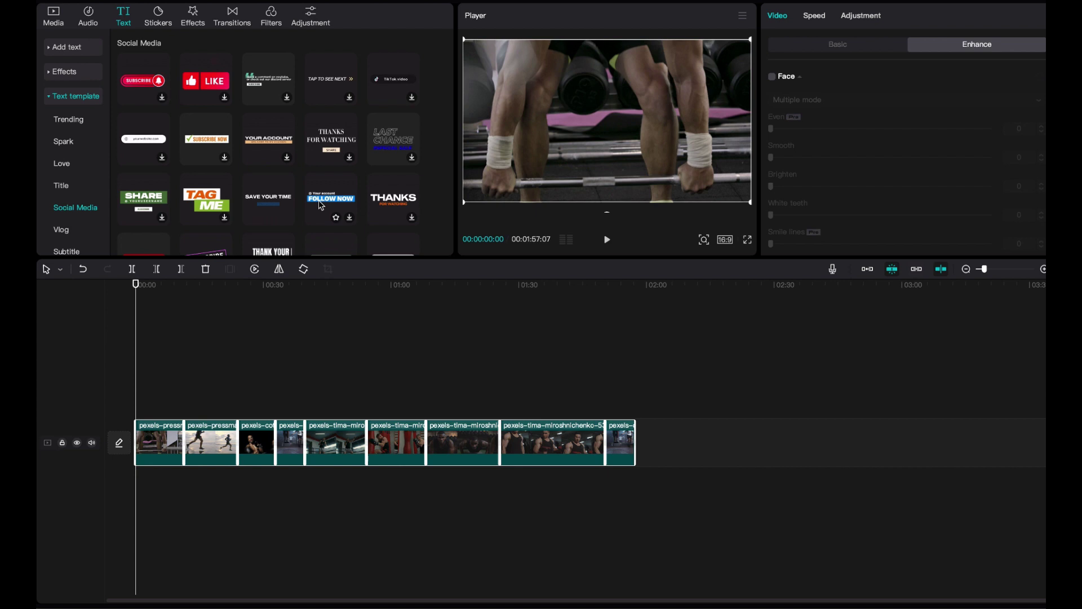
left_click(64, 189)
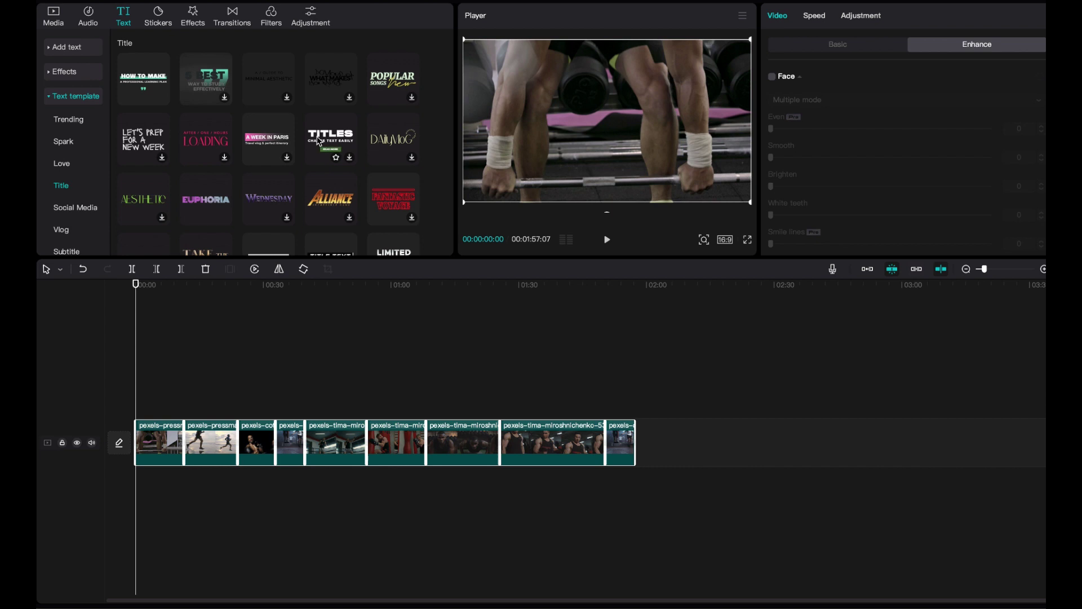
Step: Scroll the Title templates and preview MODERN TITLES over the footage
scroll(319, 141, "down", 3)
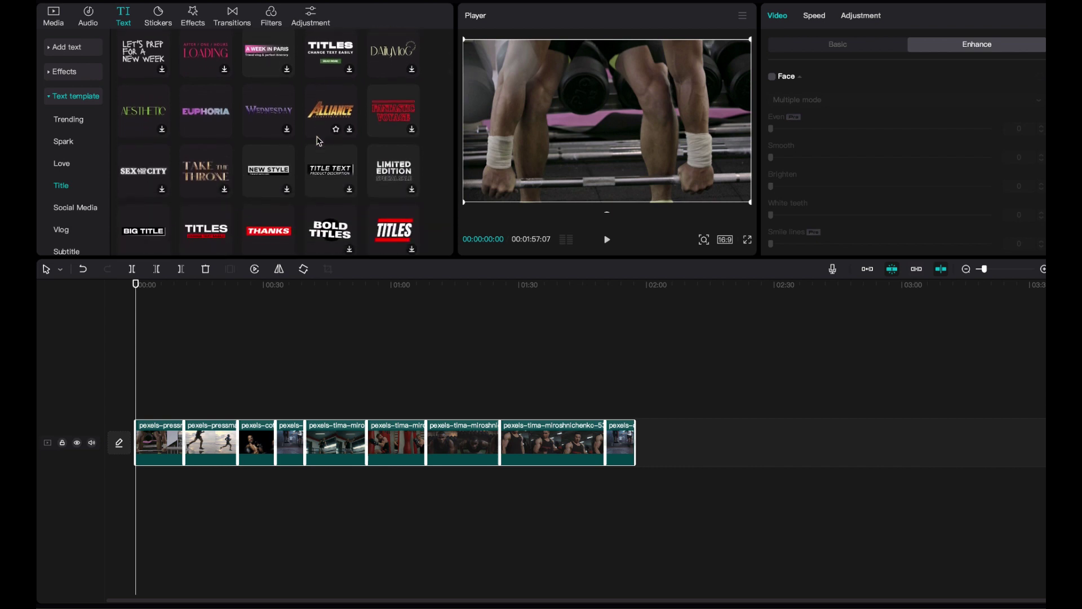
scroll(319, 141, "down", 1)
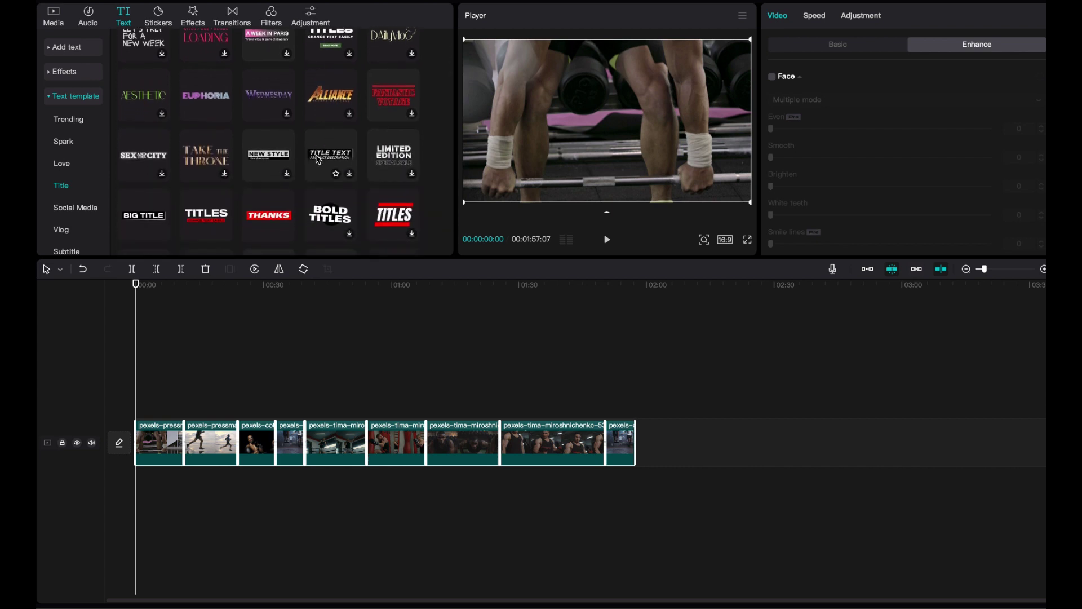
scroll(319, 160, "down", 2)
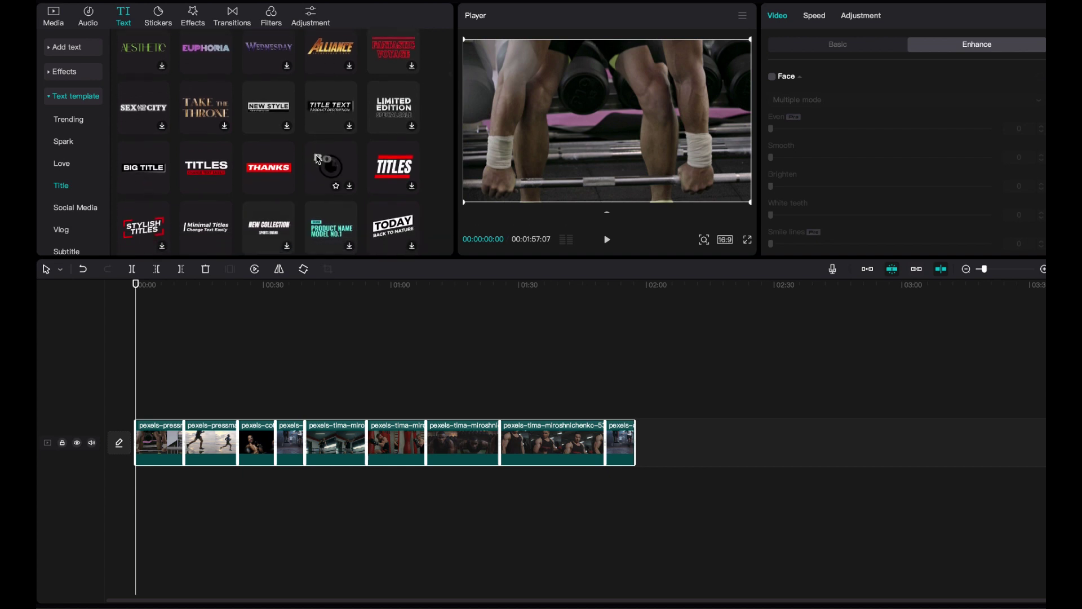
left_click(209, 164)
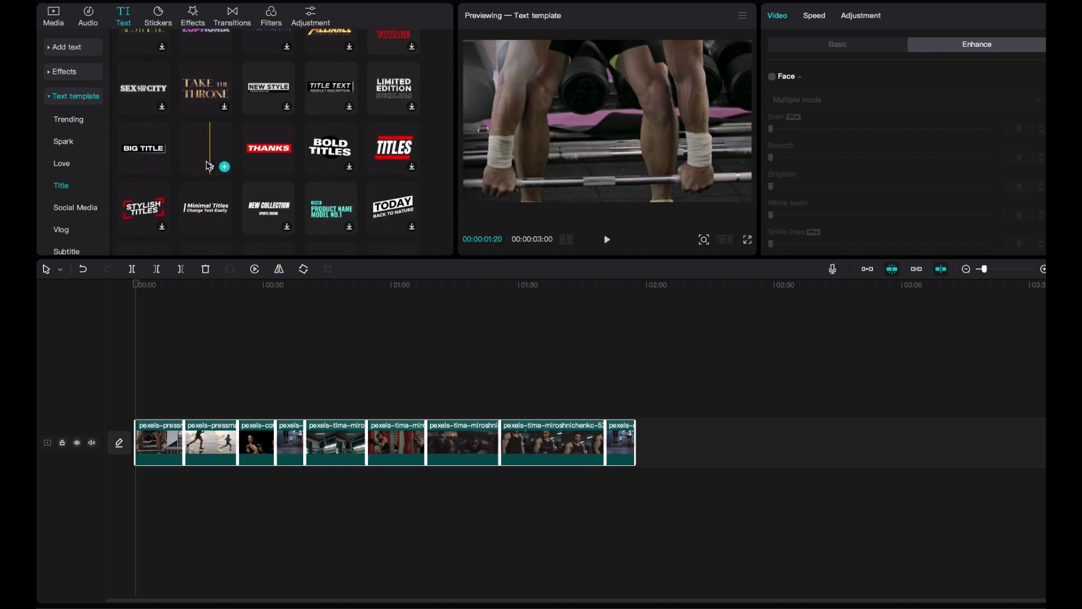
scroll(208, 165, "down", 1)
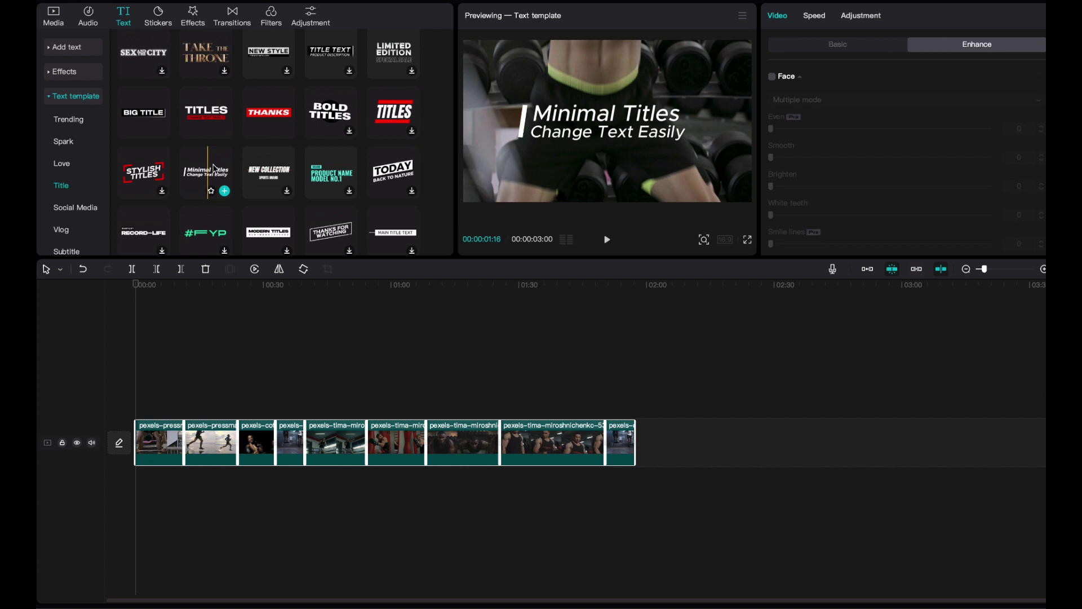
scroll(280, 175, "down", 1)
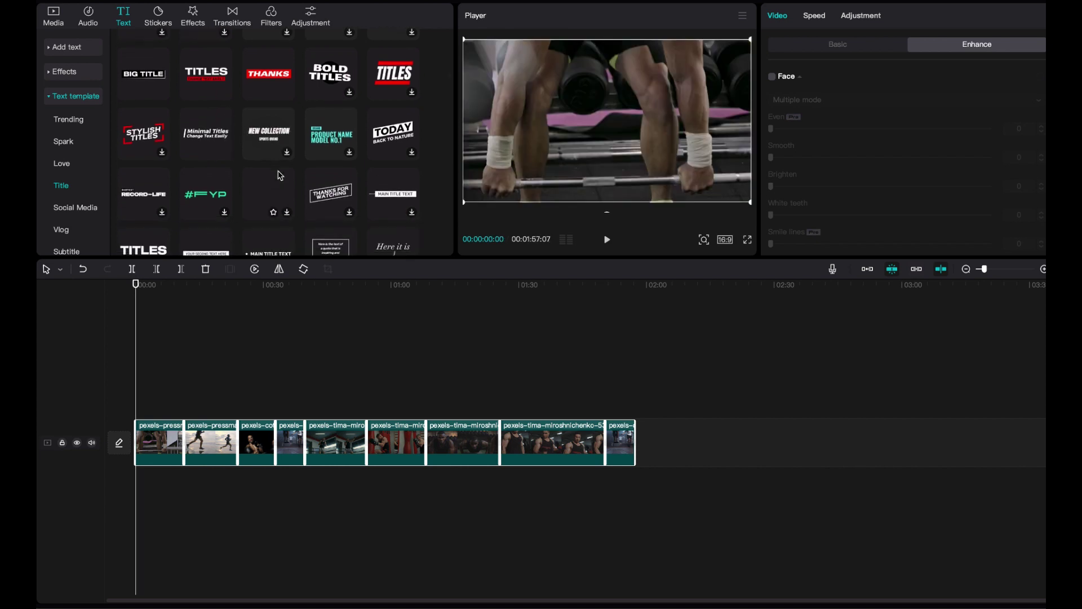
left_click(257, 199)
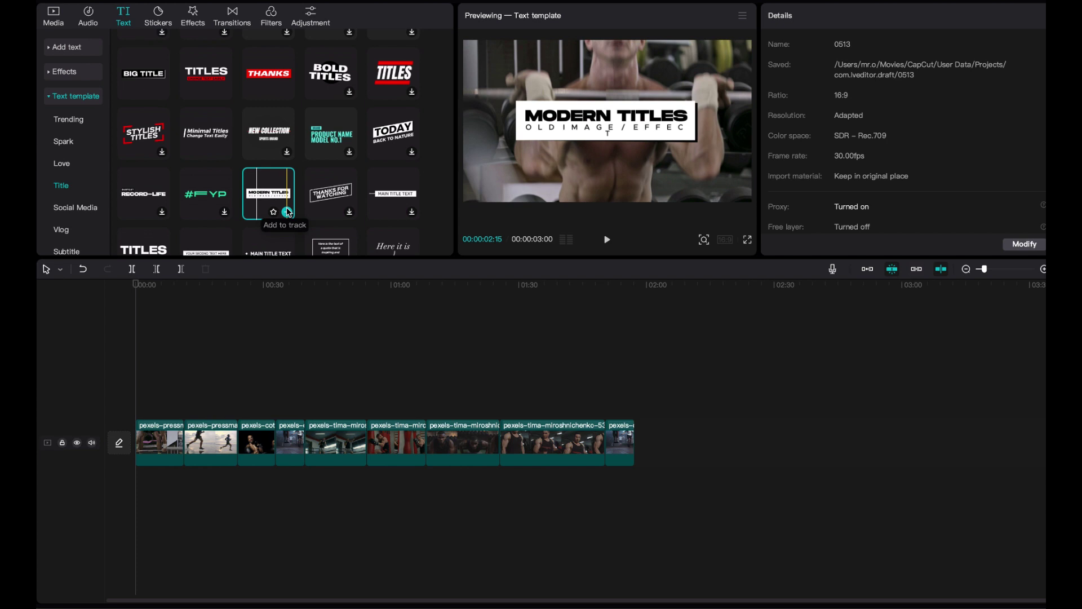
scroll(290, 214, "down", 1)
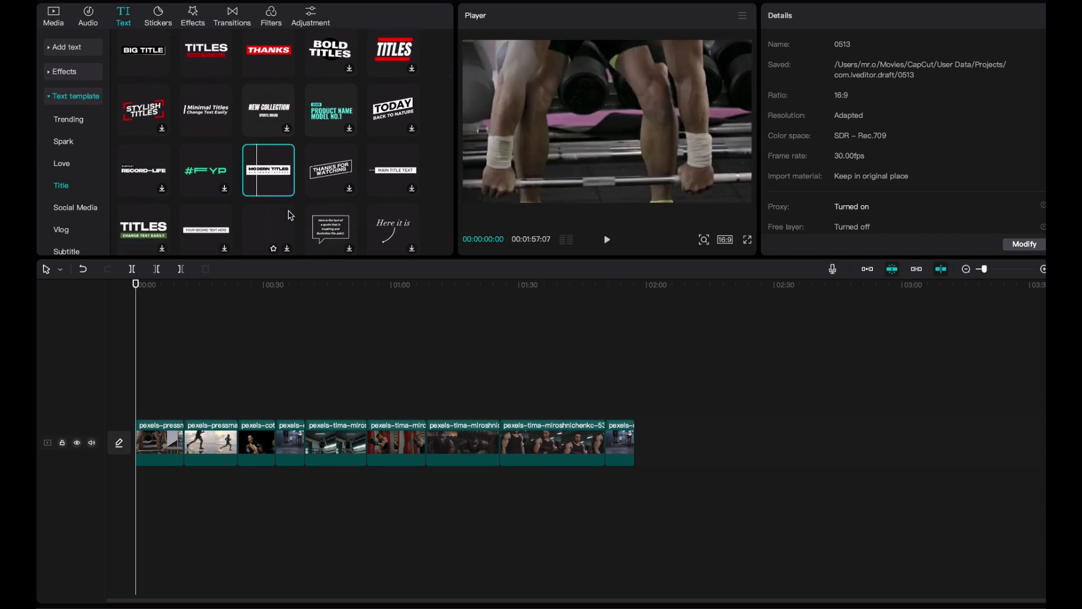
scroll(290, 215, "down", 1)
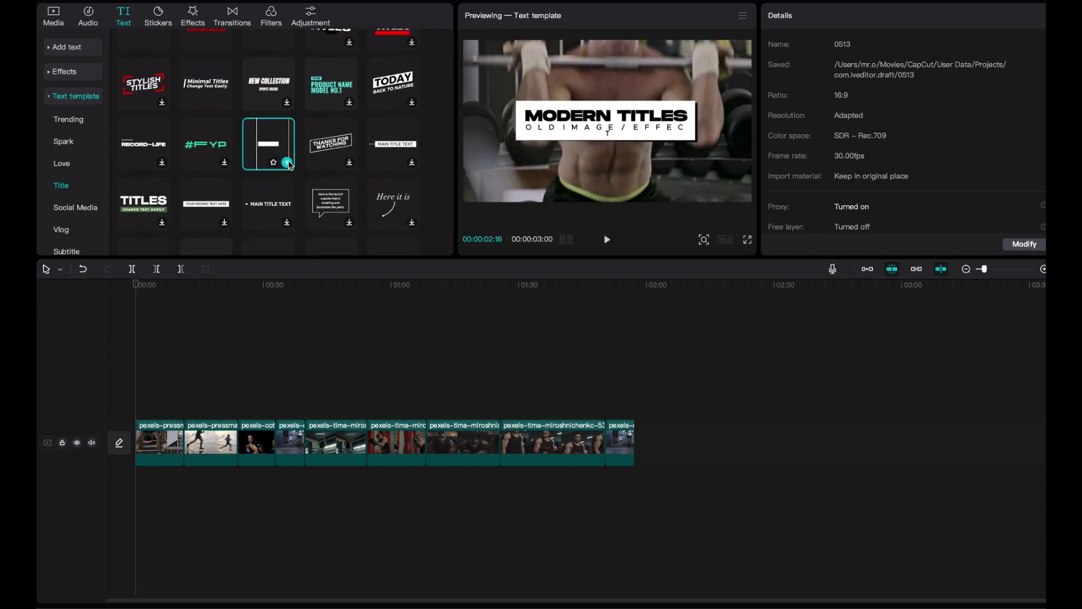
Step: Add the MODERN TITLES template and change its first line to '10 Best Fitness Tips'
left_click(288, 163)
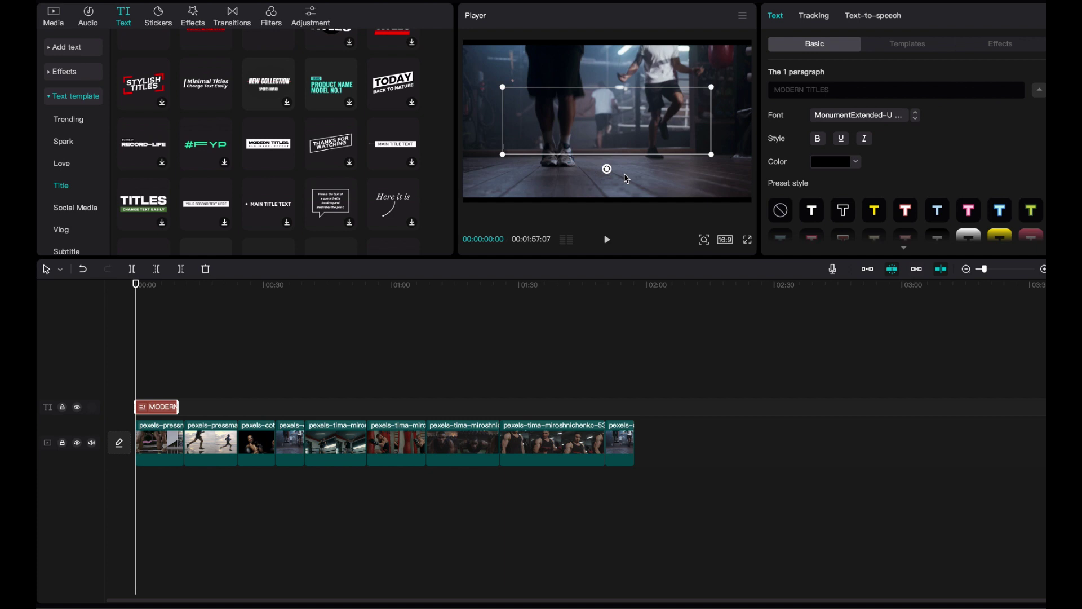
left_click(151, 286)
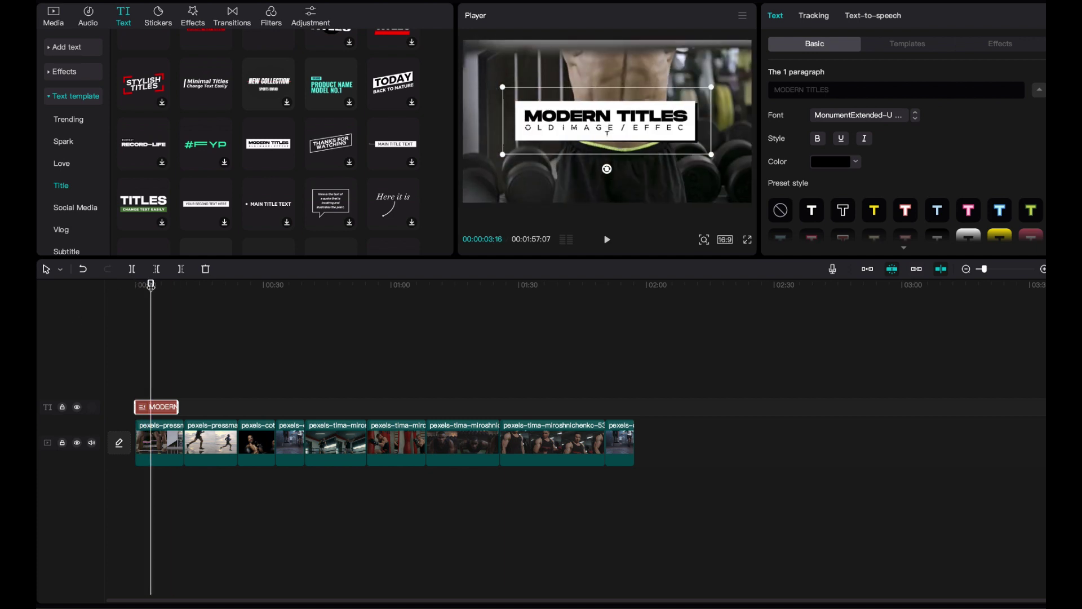
double_click(783, 87)
key("ctrl+a")
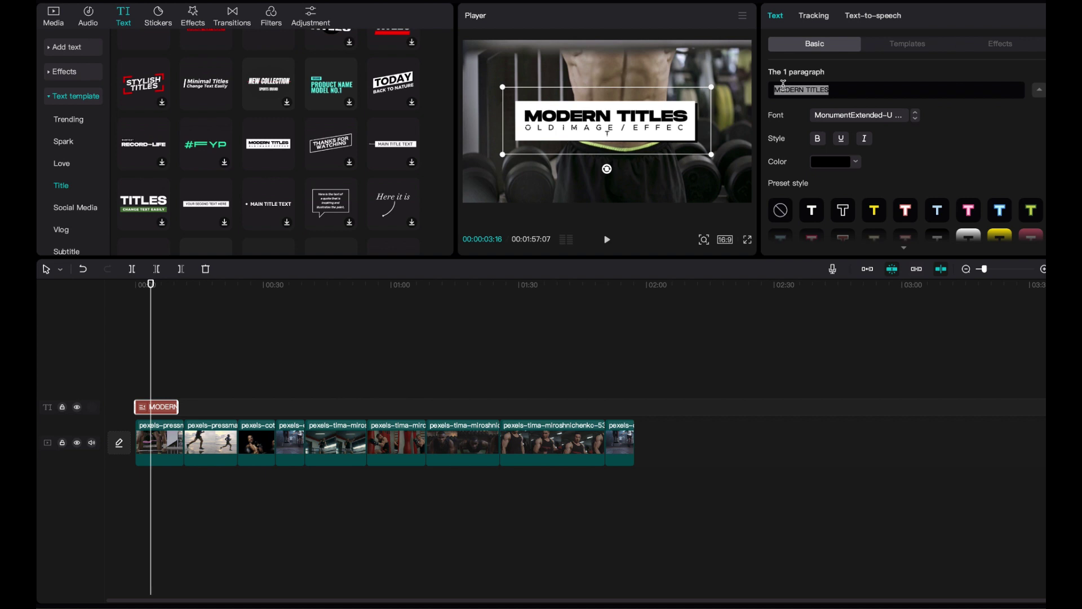
type("10")
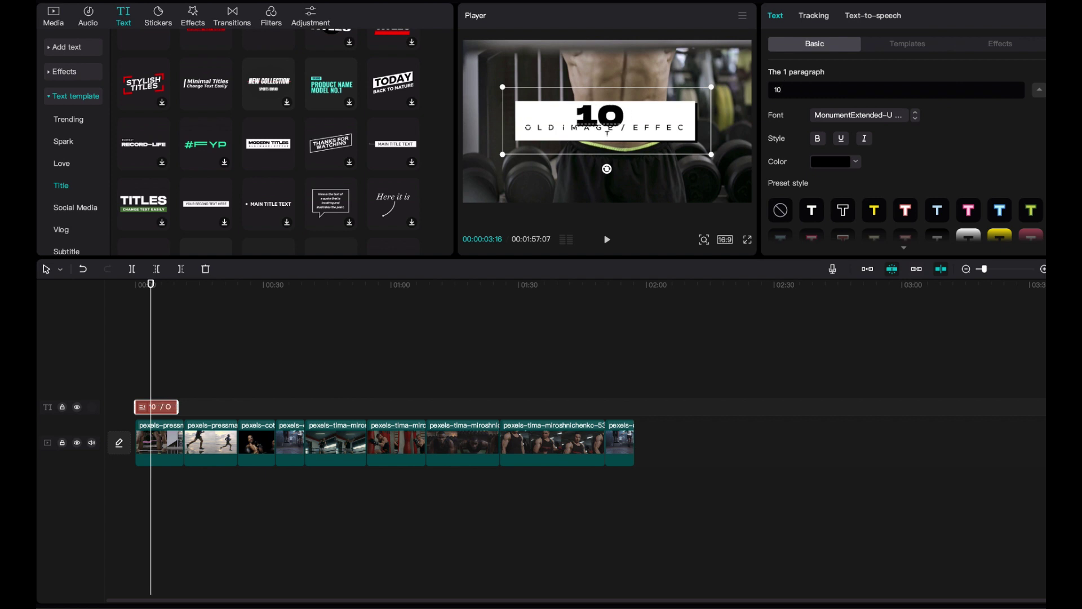
type(" Best")
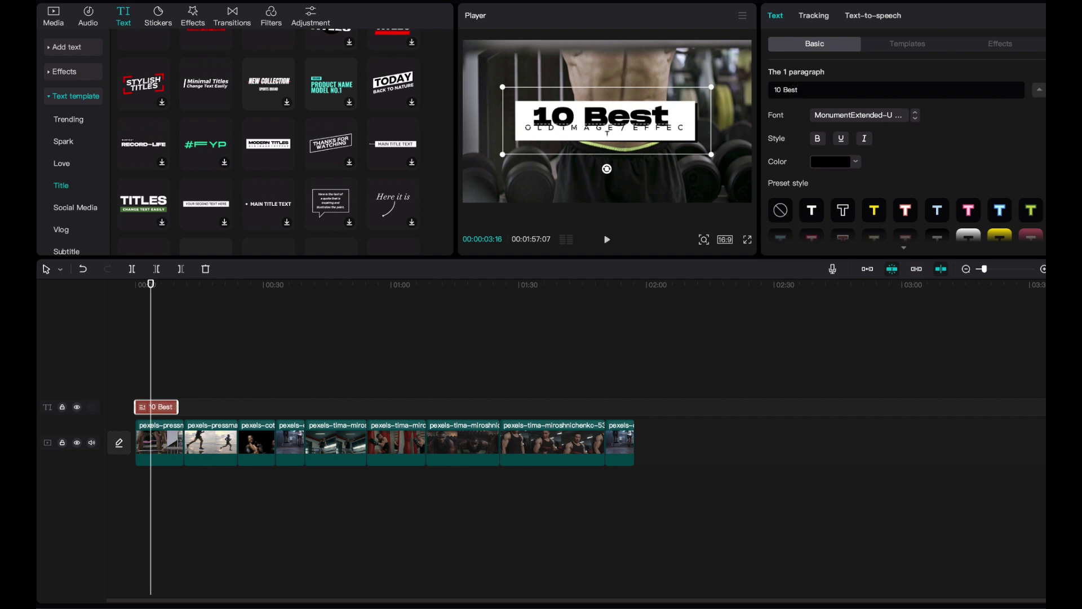
type(" Fitb")
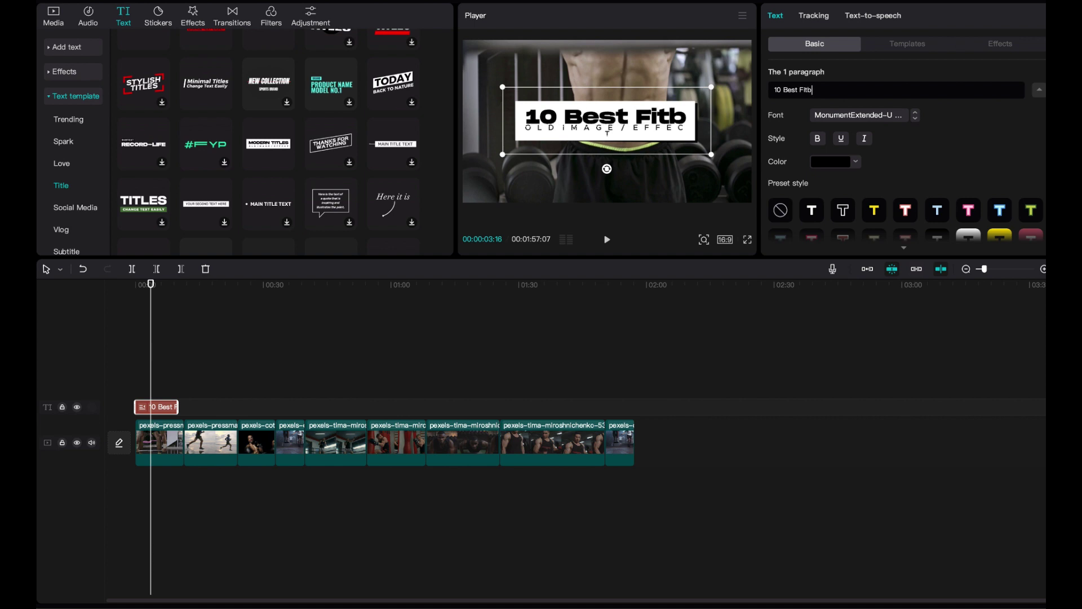
key("BackSpace")
type("ness Tips")
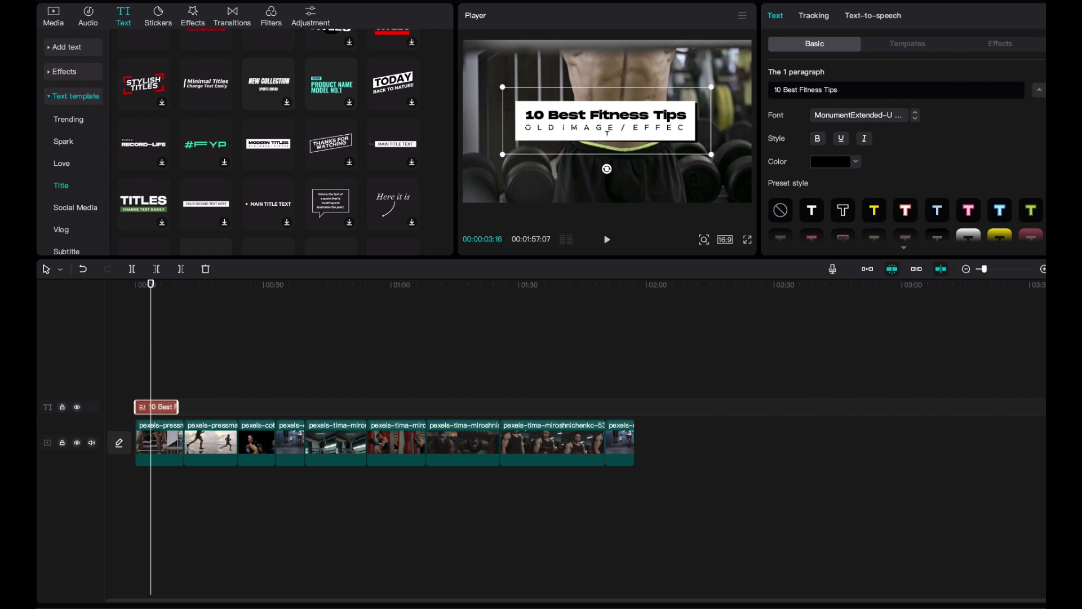
Step: Replace the title's second line with 'For College Students'
scroll(806, 127, "down", 5)
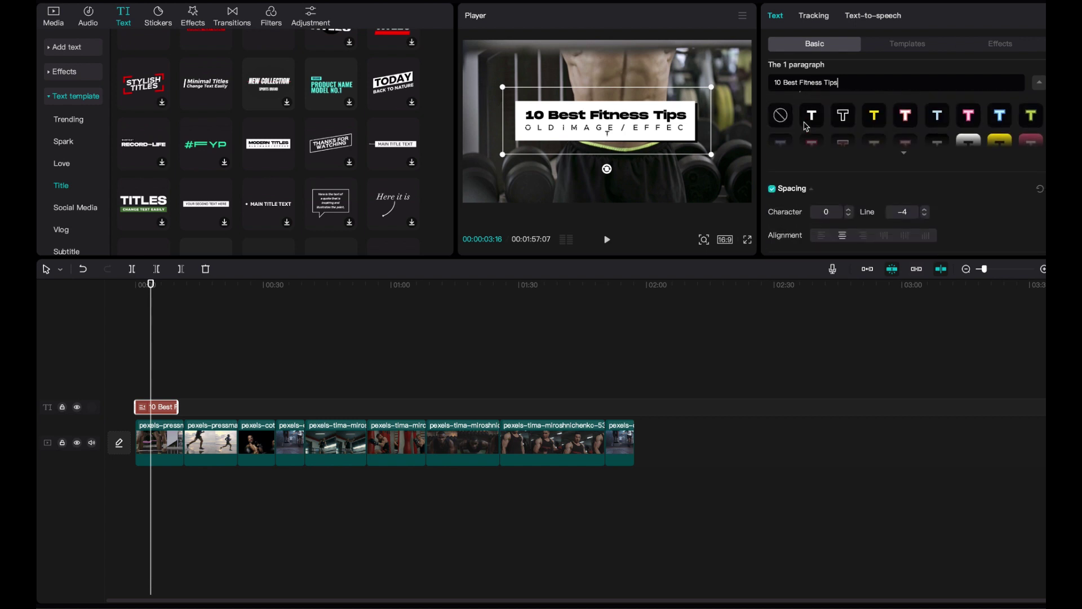
left_click(626, 130)
left_click(805, 145)
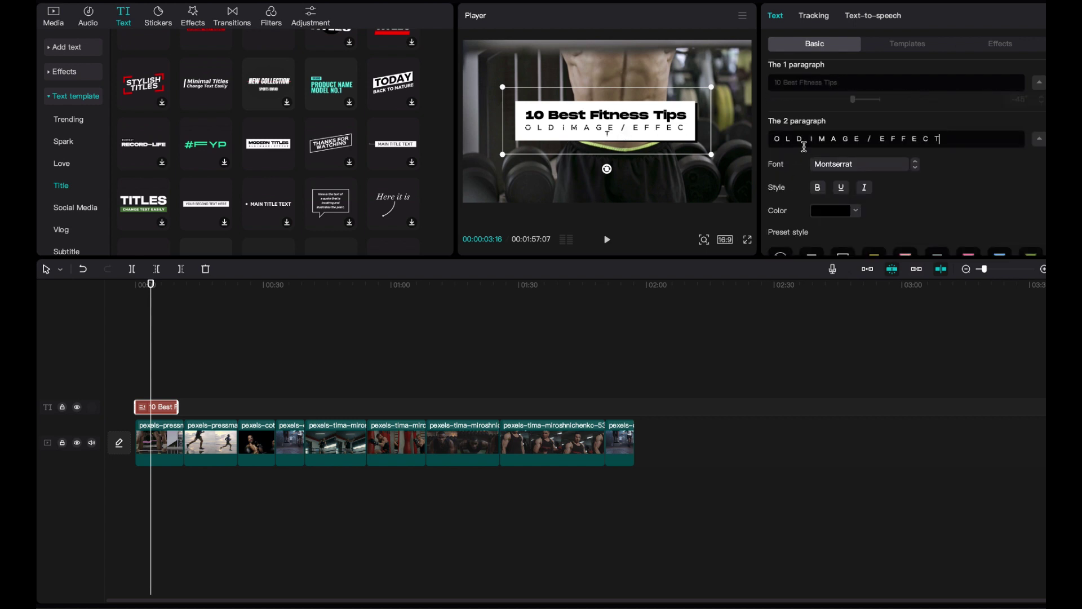
key("ctrl+a")
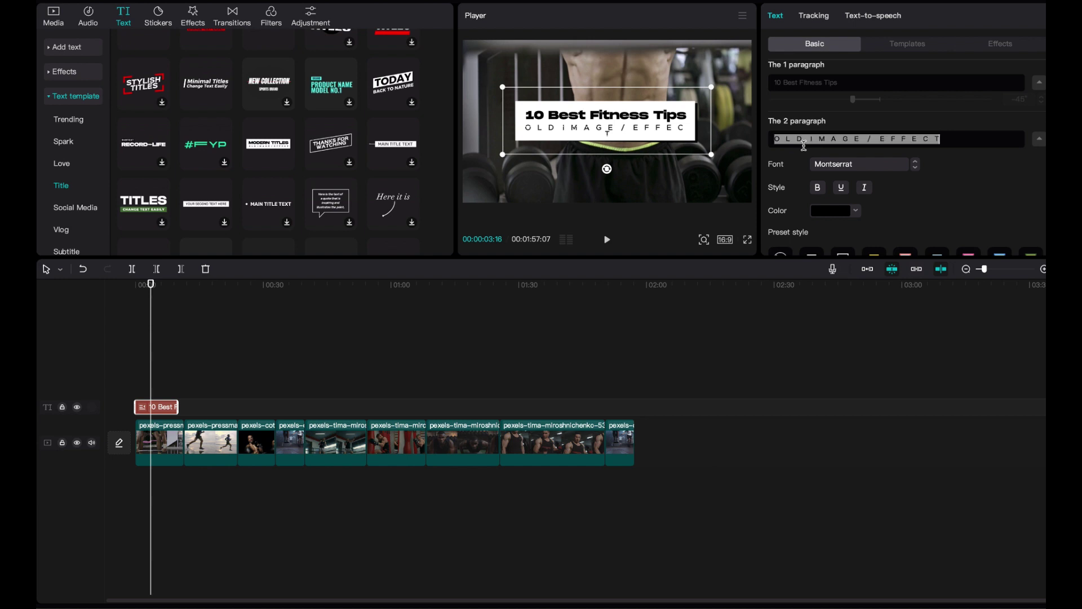
type("For C")
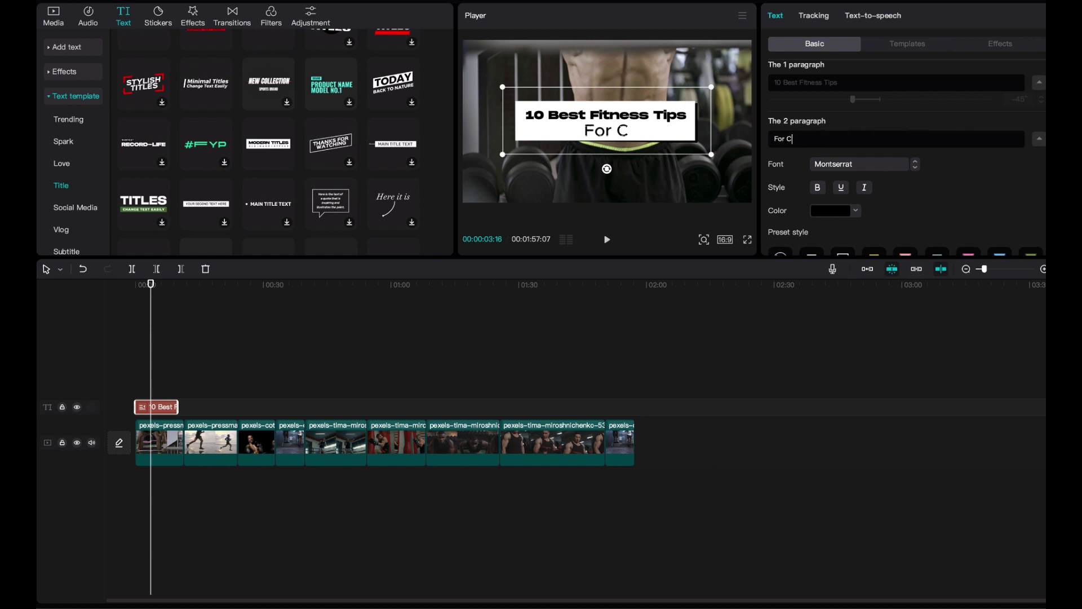
type("ollege S")
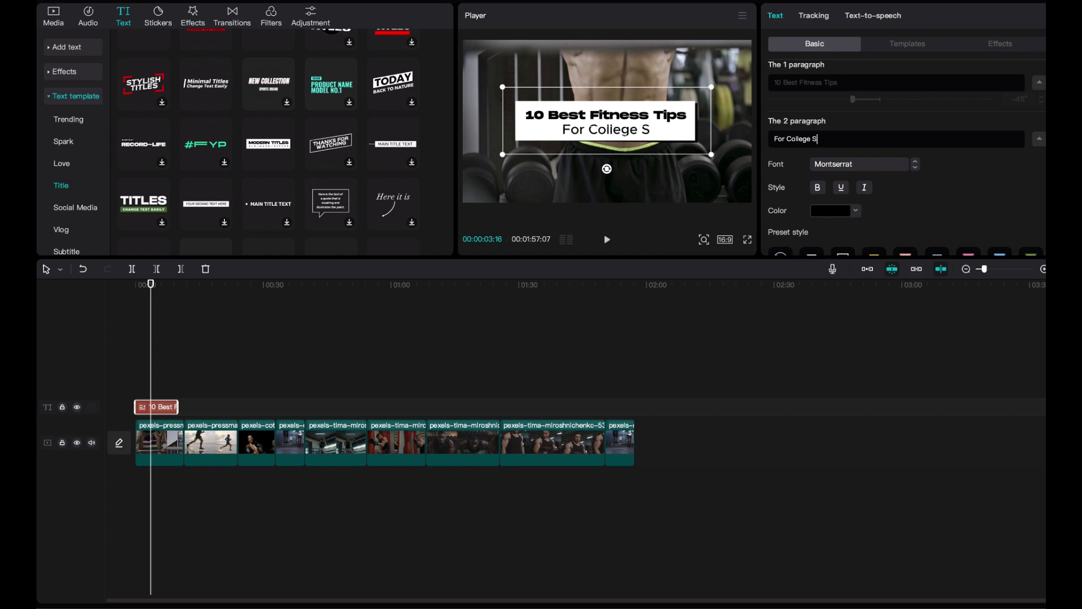
type("tudents")
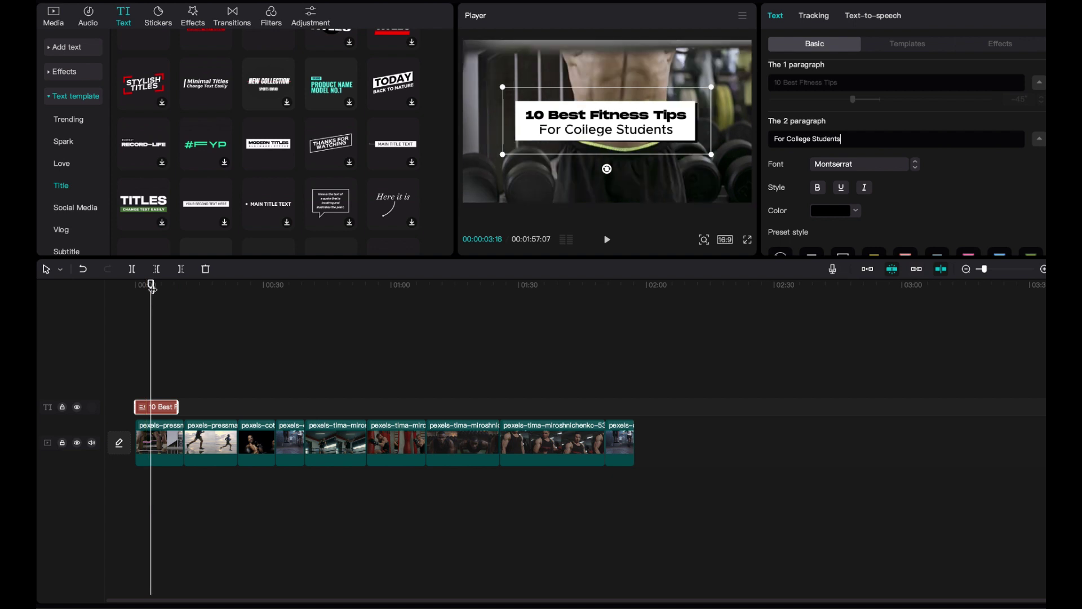
Step: Trim the first clip's end to the playhead and close the gap, making the video 1:55:18
left_click_drag(152, 302, 176, 300)
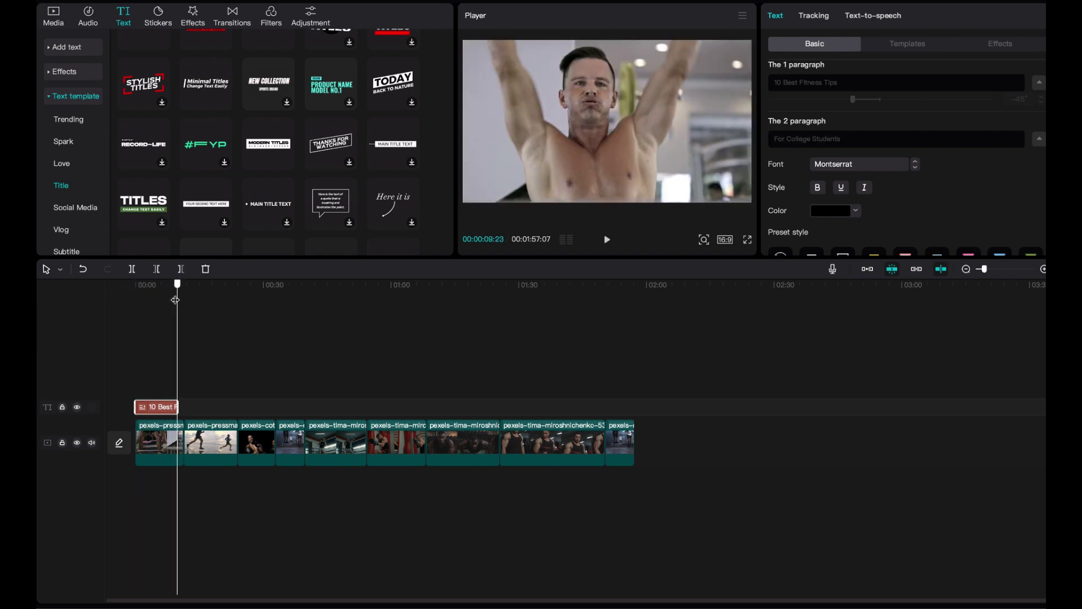
left_click(167, 444)
scroll(167, 443, "up", 3)
scroll(168, 444, "up", 2)
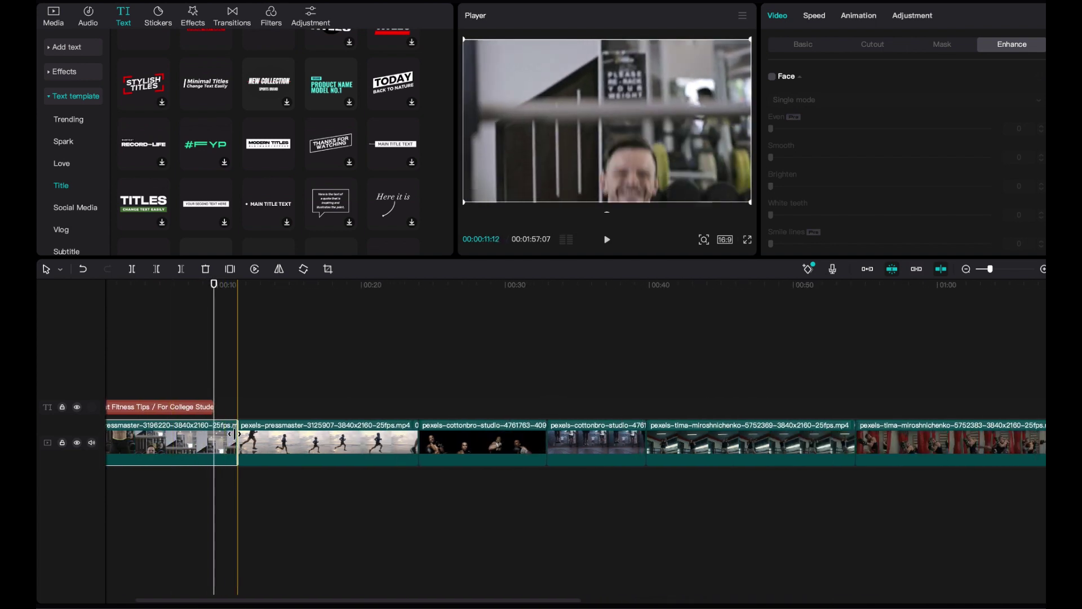
left_click_drag(239, 434, 841, 474)
scroll(258, 484, "down", 5)
left_click_drag(239, 445, 229, 445)
mouse_move(158, 283)
left_mouse_down()
mouse_move(134, 285)
mouse_move(164, 288)
mouse_move(148, 285)
left_mouse_up()
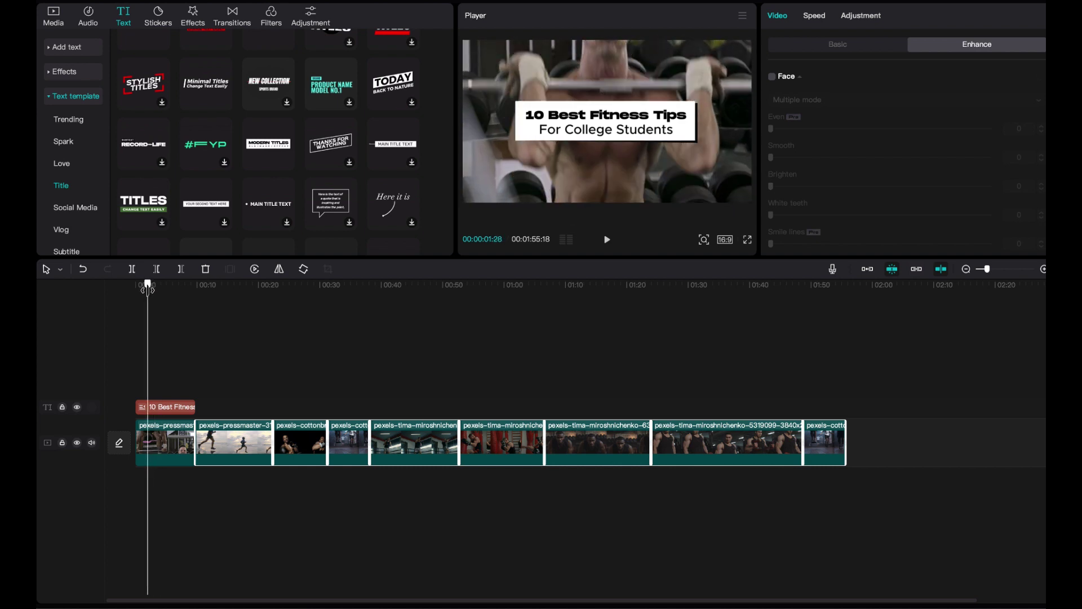
Step: Add the Holiday filter from Life at the start and stretch it across the first clip
left_click(271, 17)
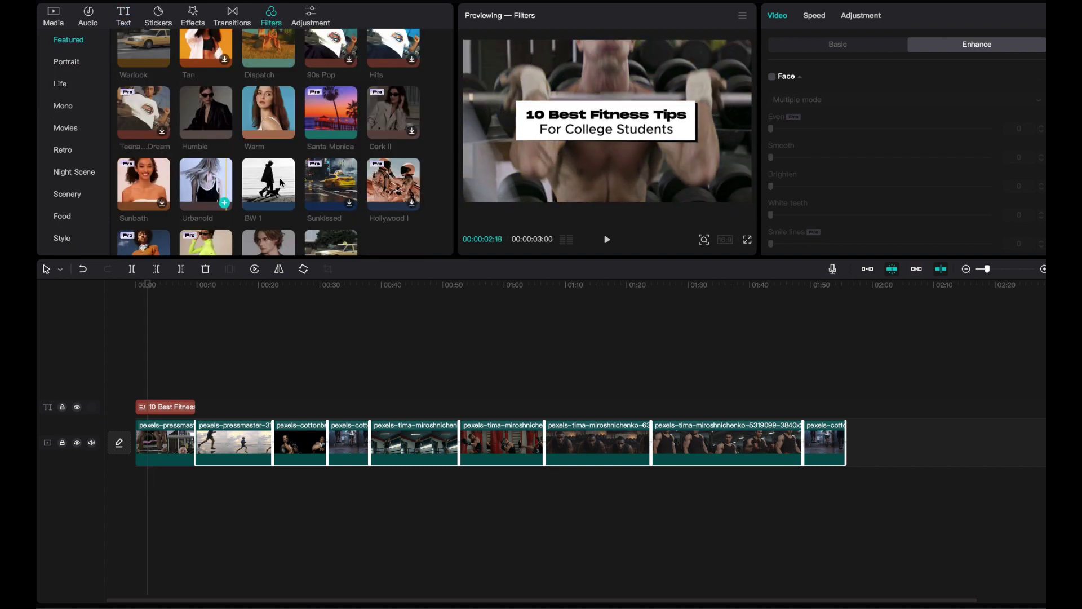
scroll(280, 182, "up", 3)
left_click(265, 128)
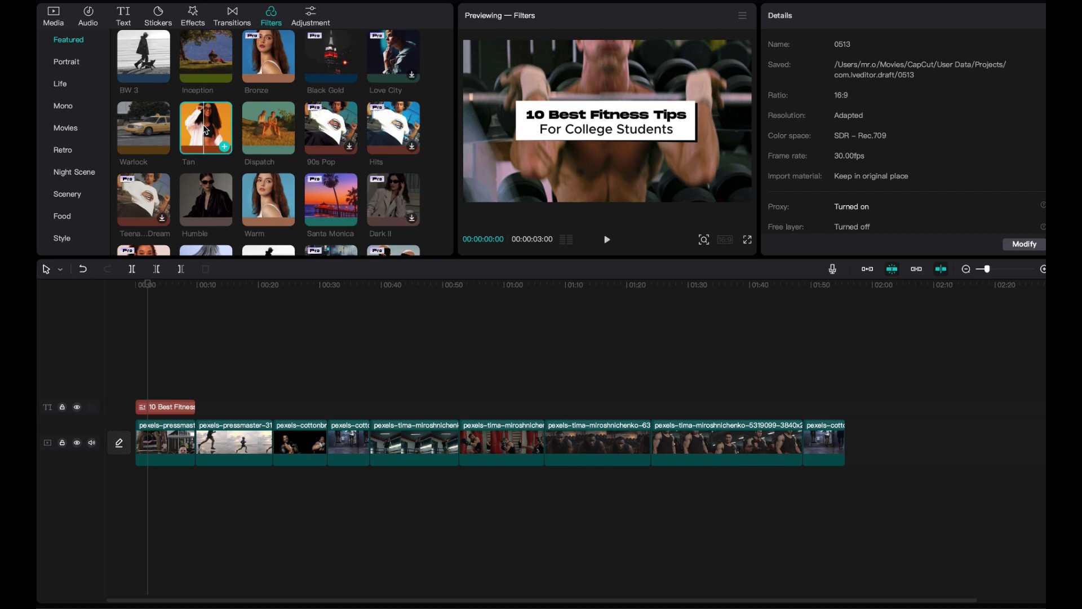
scroll(251, 183, "down", 1)
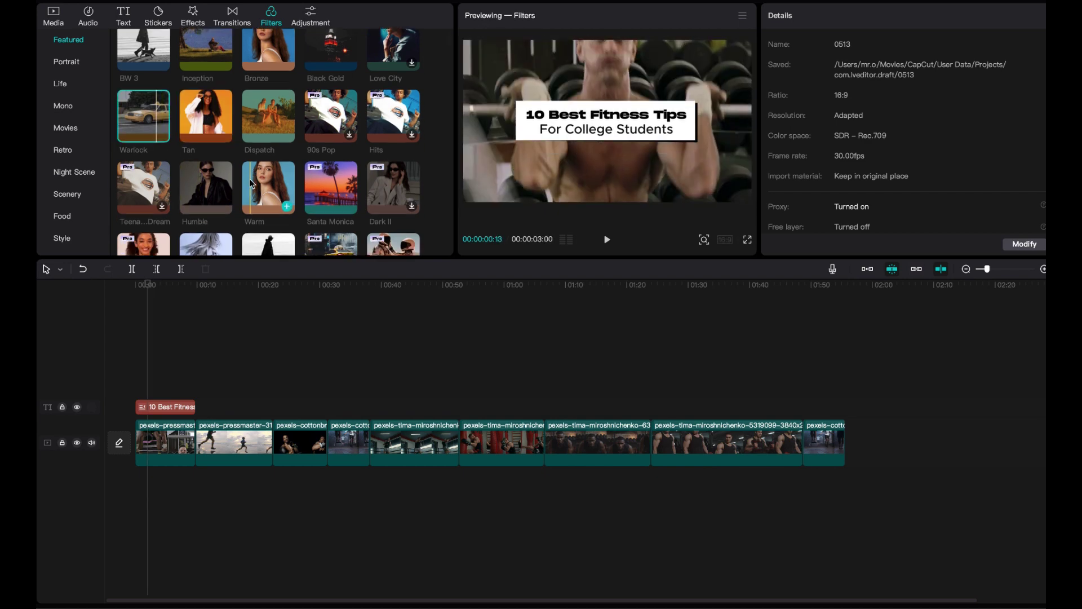
scroll(249, 180, "down", 3)
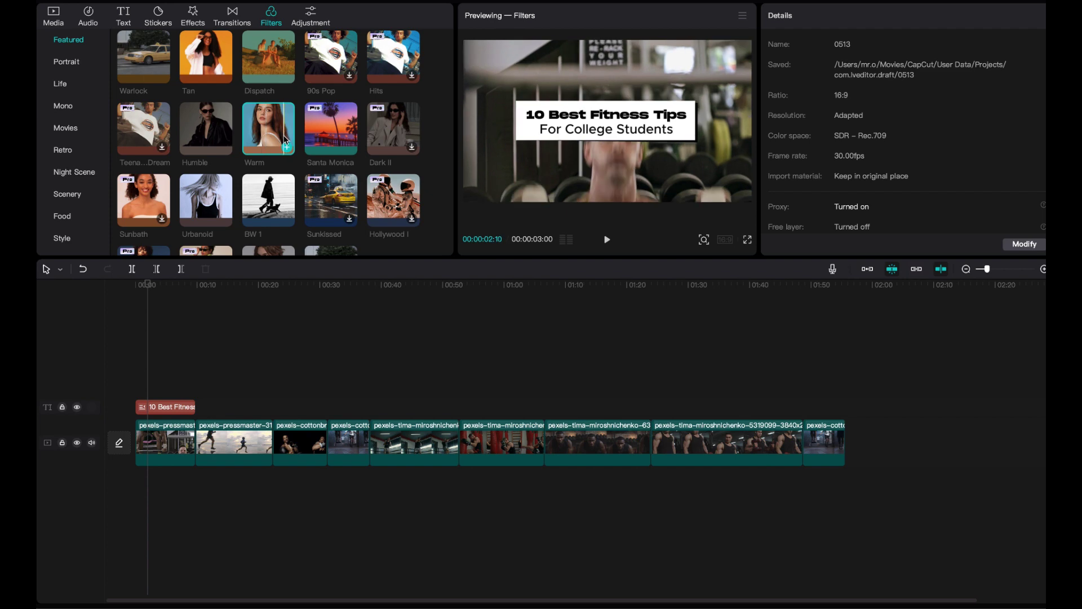
scroll(326, 135, "down", 2)
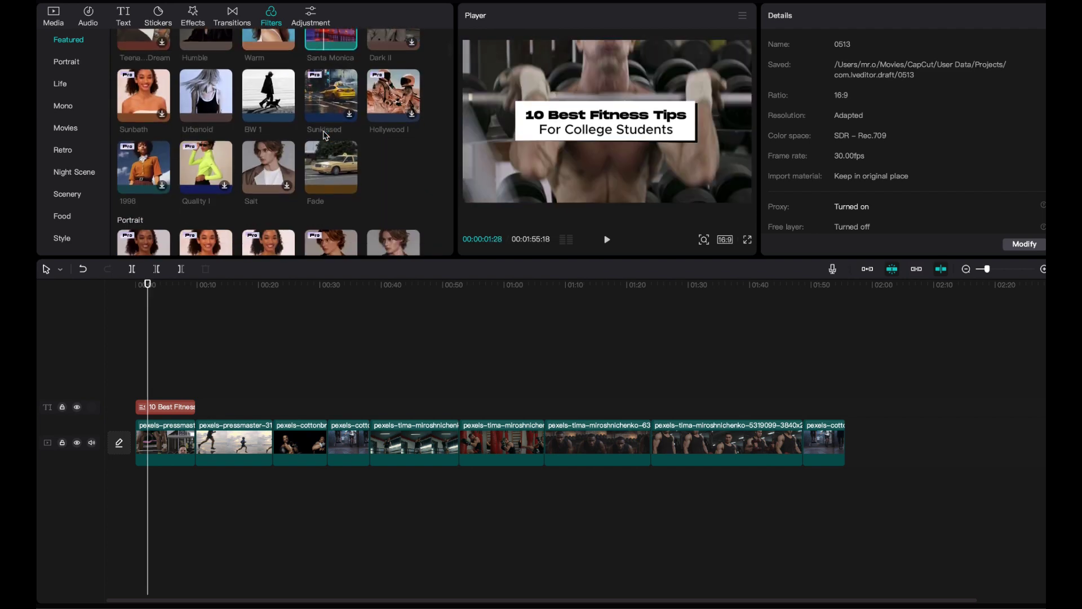
scroll(326, 134, "down", 4)
scroll(277, 150, "down", 5)
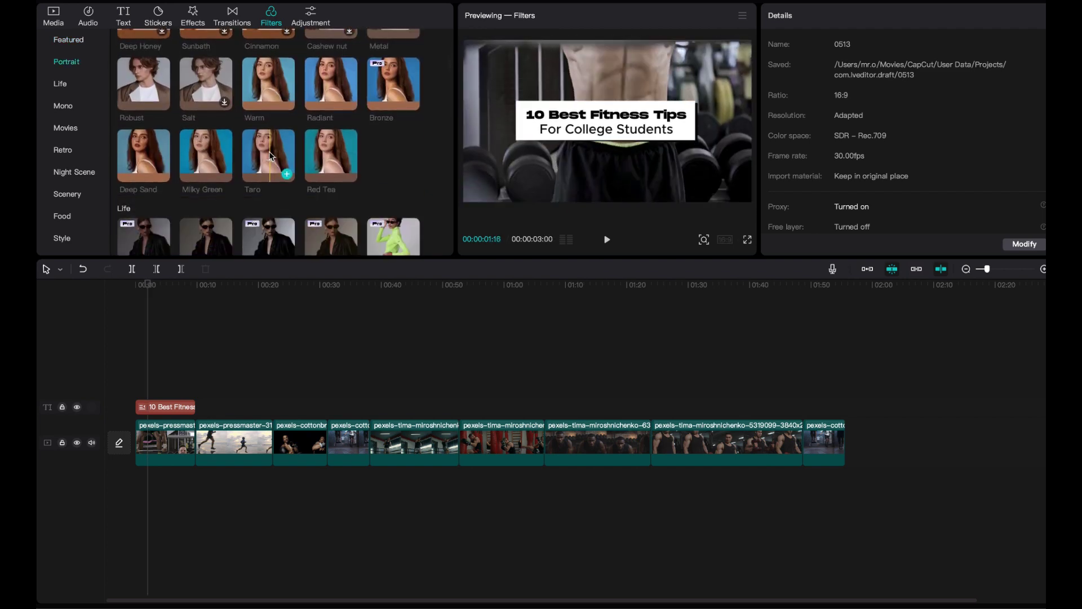
scroll(294, 135, "down", 5)
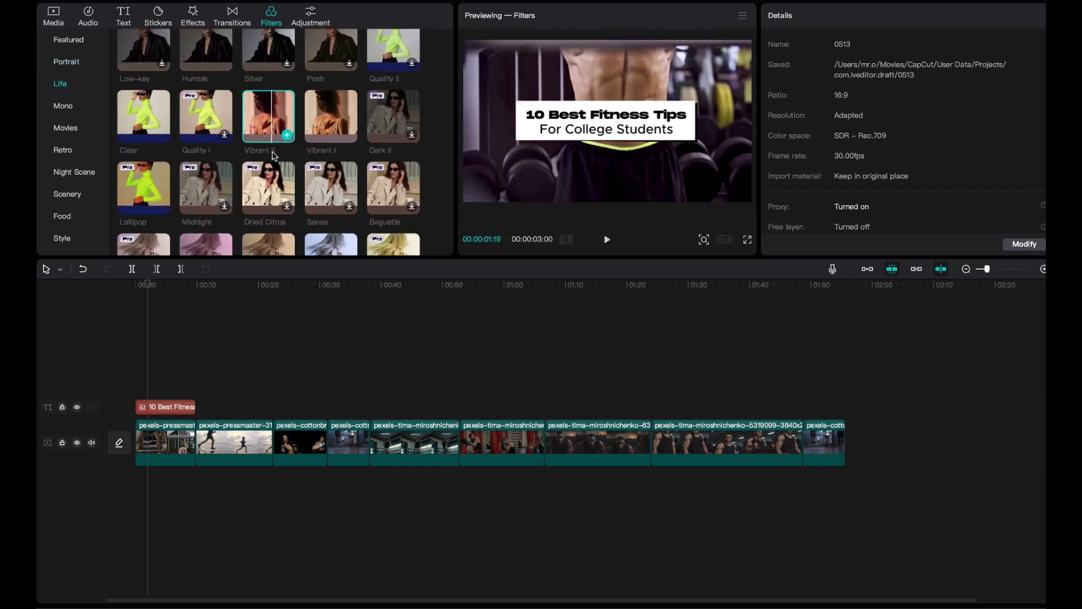
scroll(272, 160, "down", 5)
scroll(273, 164, "down", 5)
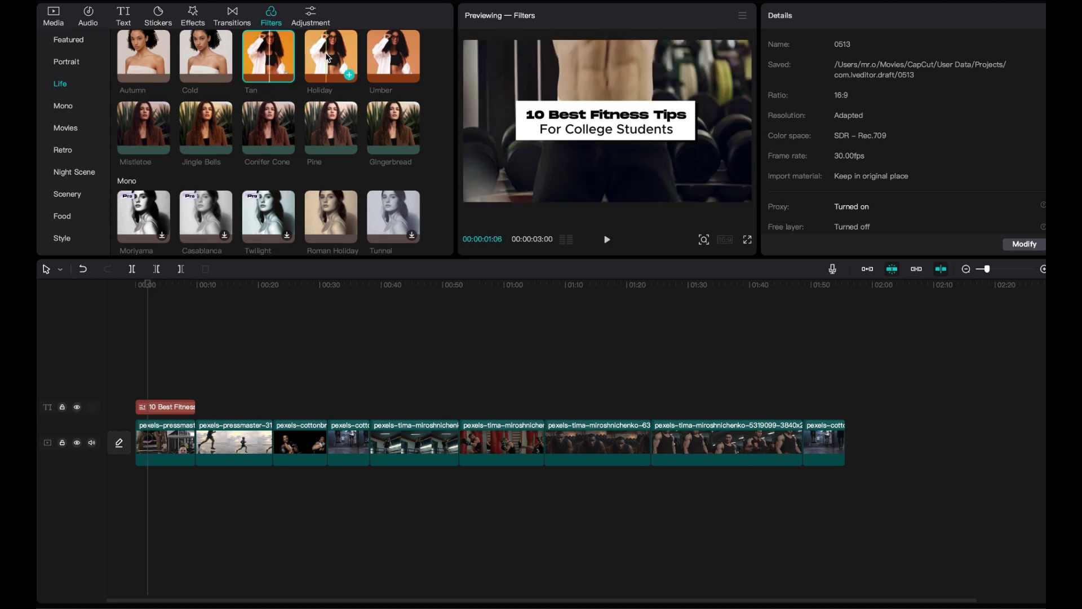
left_click(349, 75)
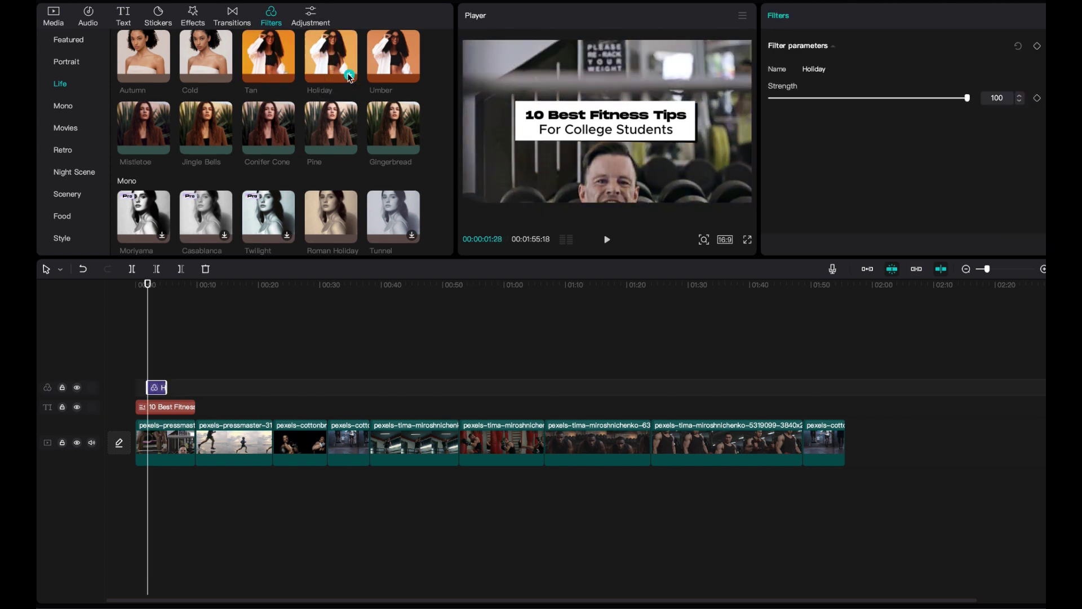
left_click_drag(167, 387, 134, 387)
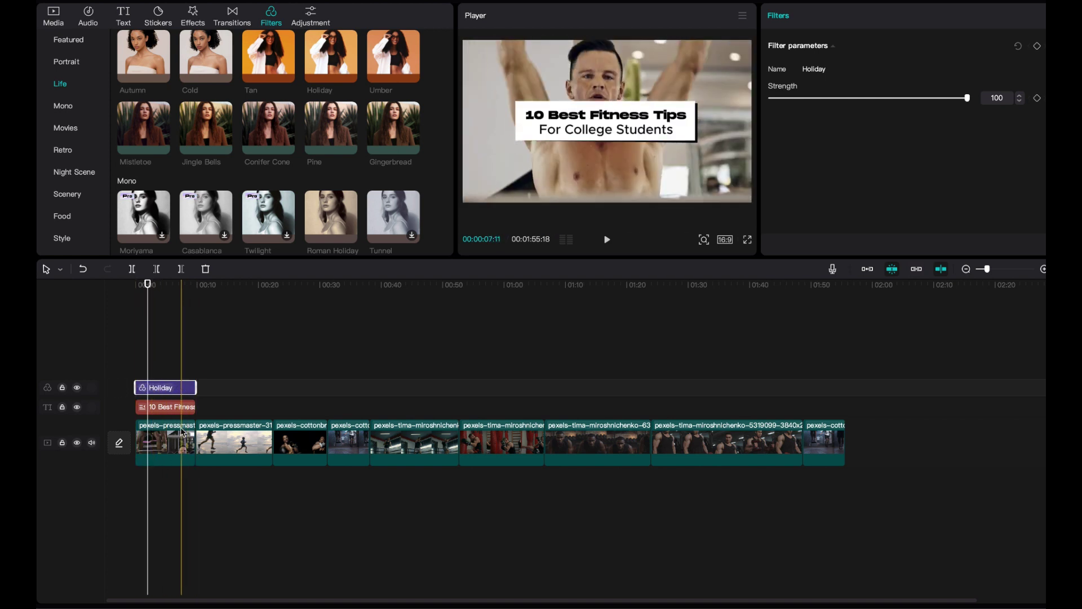
Step: Add the Trending 'Then and Now' transition between clips one and two and play it back
left_click(241, 16)
scroll(246, 76, "up", 3)
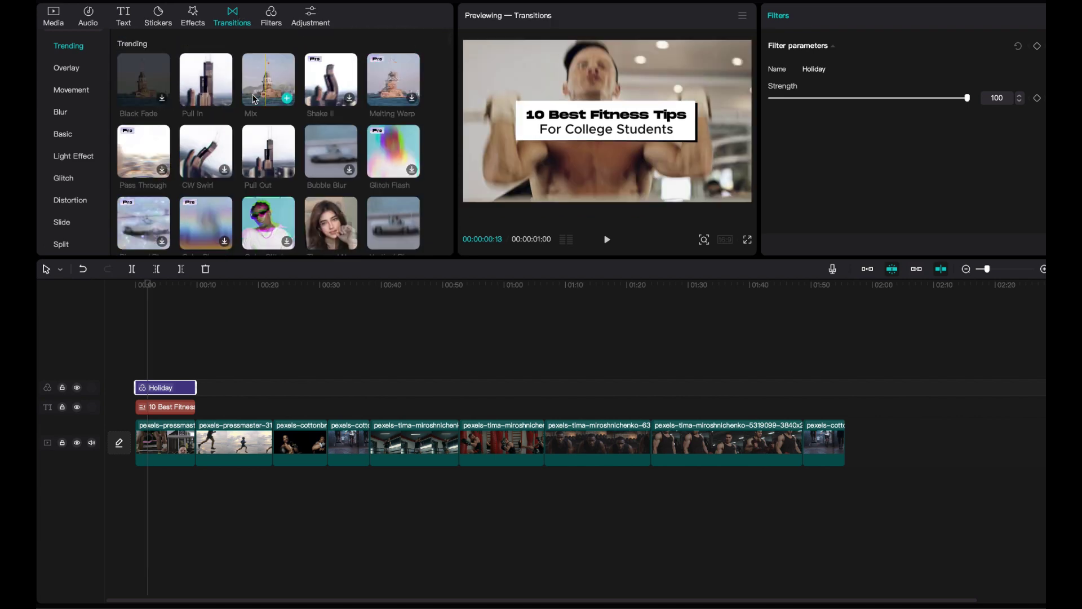
left_click(350, 241)
mouse_move(178, 284)
left_mouse_down()
mouse_move(194, 288)
mouse_move(180, 291)
left_mouse_up()
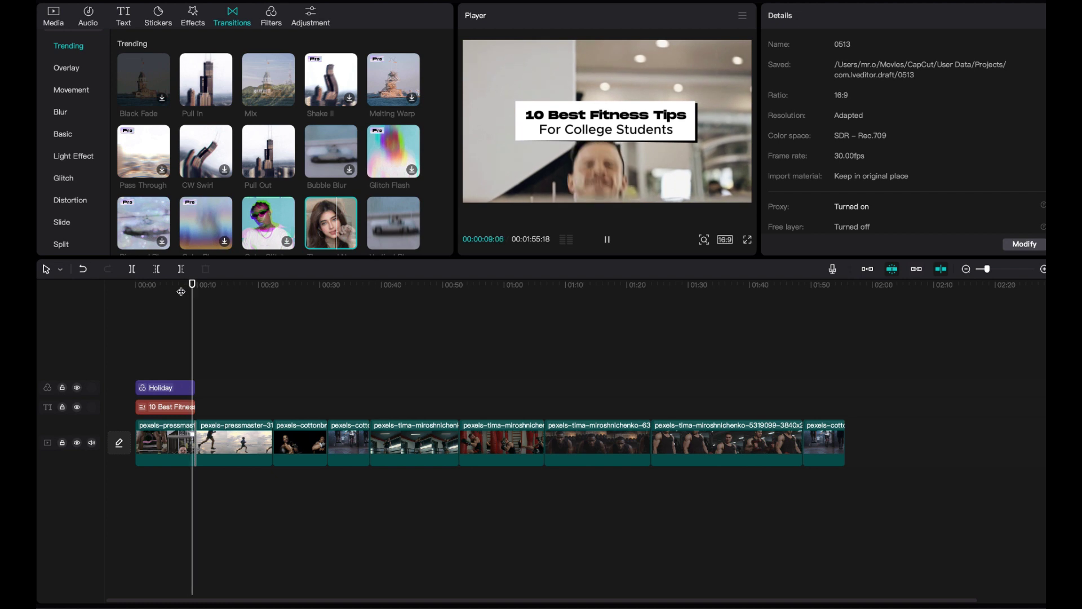
key("space")
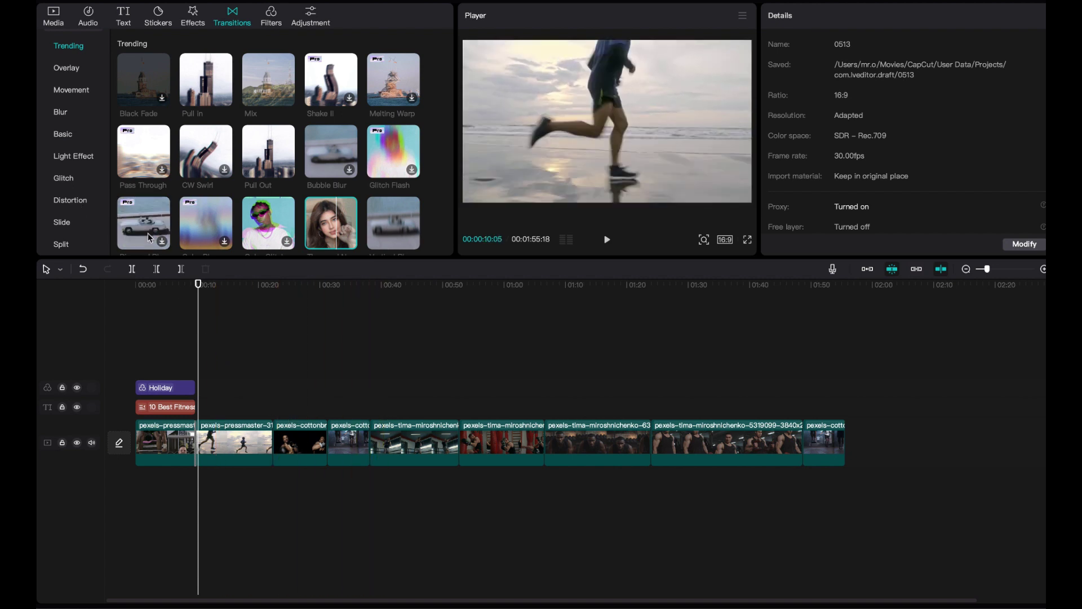
left_click(196, 23)
left_click(129, 21)
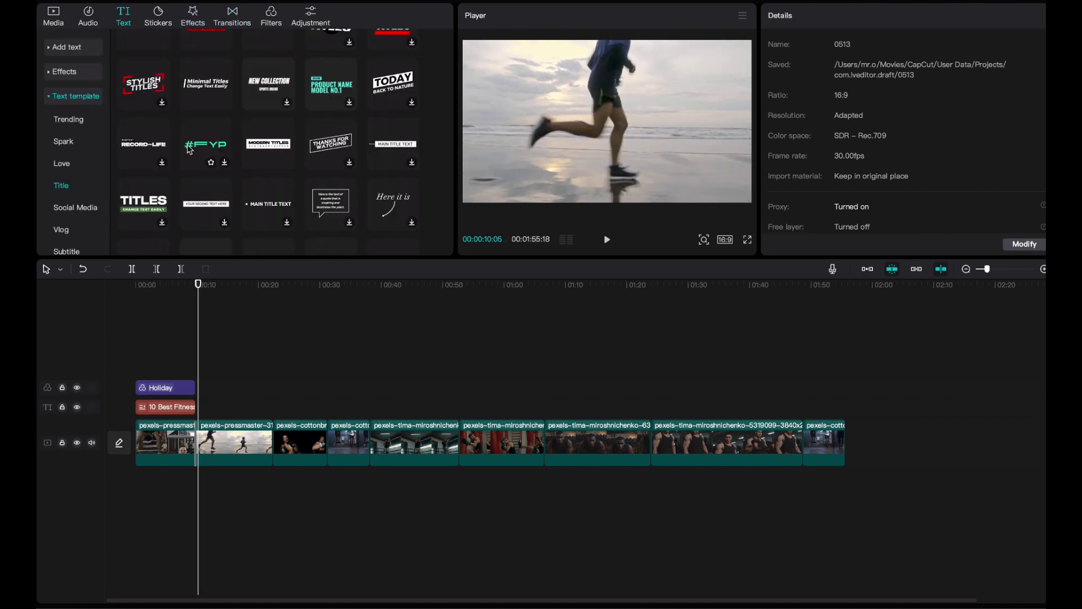
Step: Preview the NEW STYLE title template over the beach runner clip
scroll(189, 148, "down", 6)
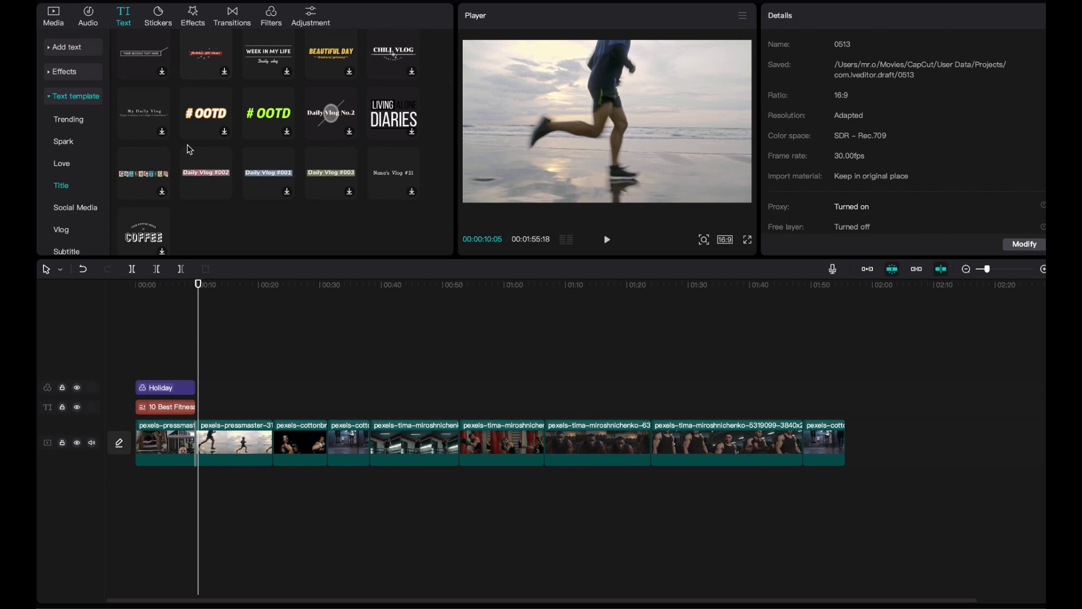
scroll(189, 150, "down", 10)
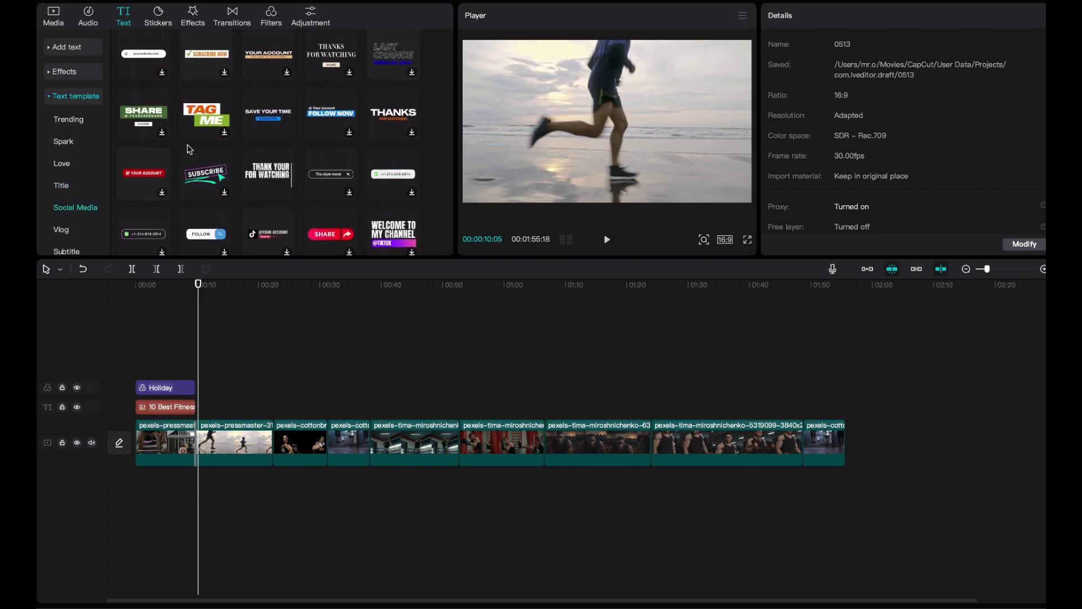
scroll(187, 148, "up", 8)
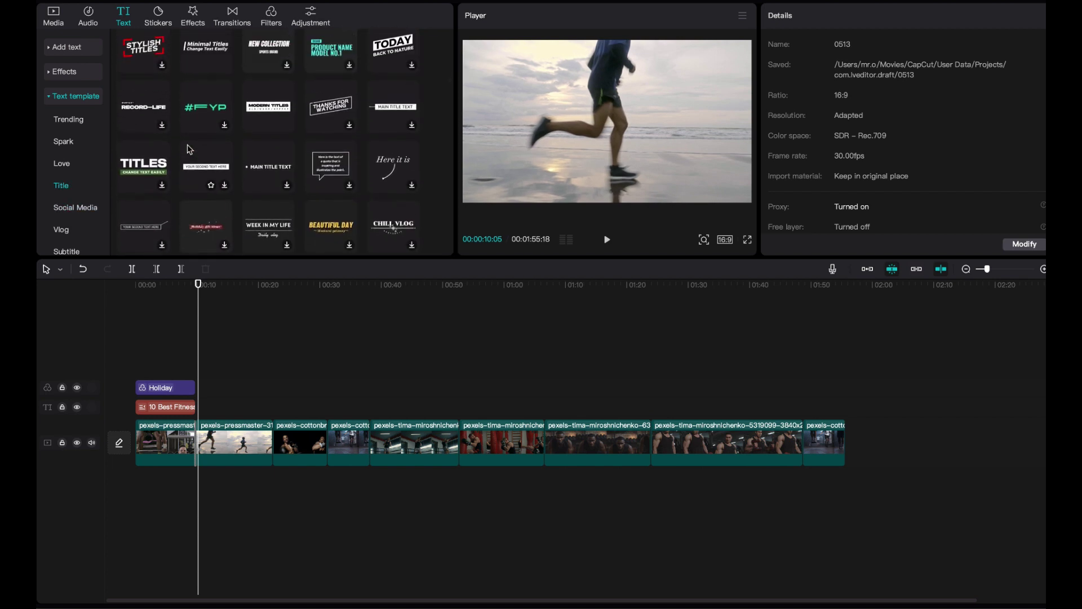
scroll(204, 168, "up", 2)
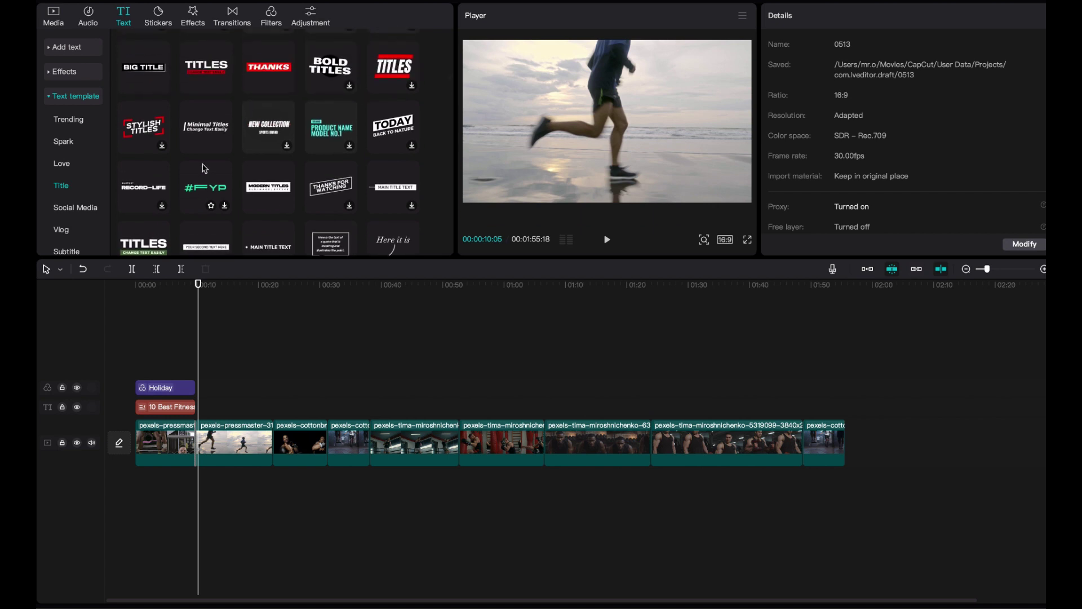
scroll(316, 166, "up", 3)
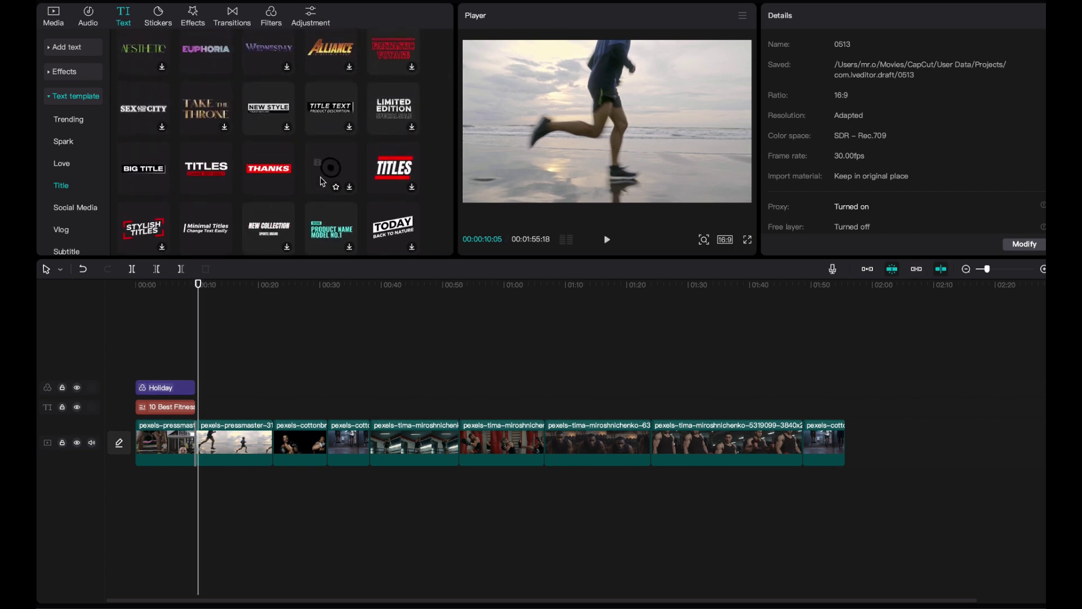
scroll(330, 164, "up", 2)
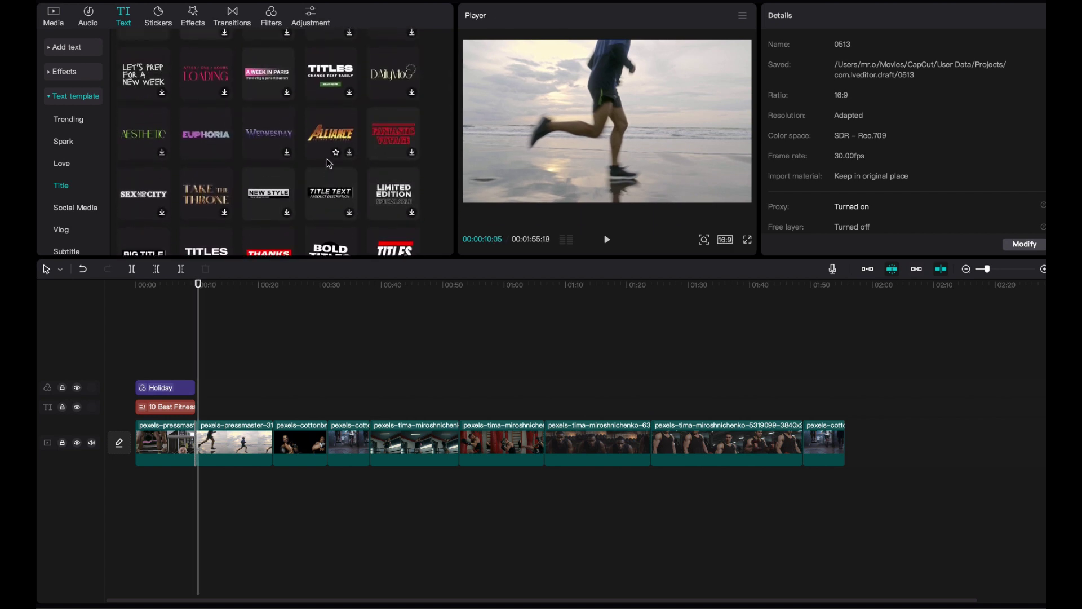
left_click(276, 201)
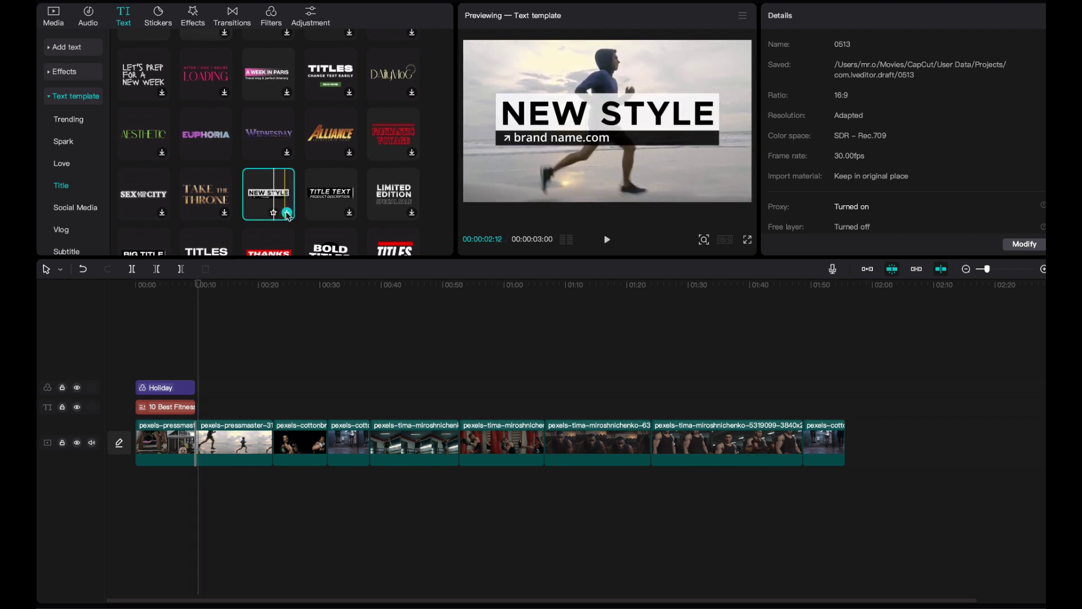
Step: Add the NEW STYLE title at the playhead, resize it to medium, move it lower-left and lengthen it
left_click(288, 213)
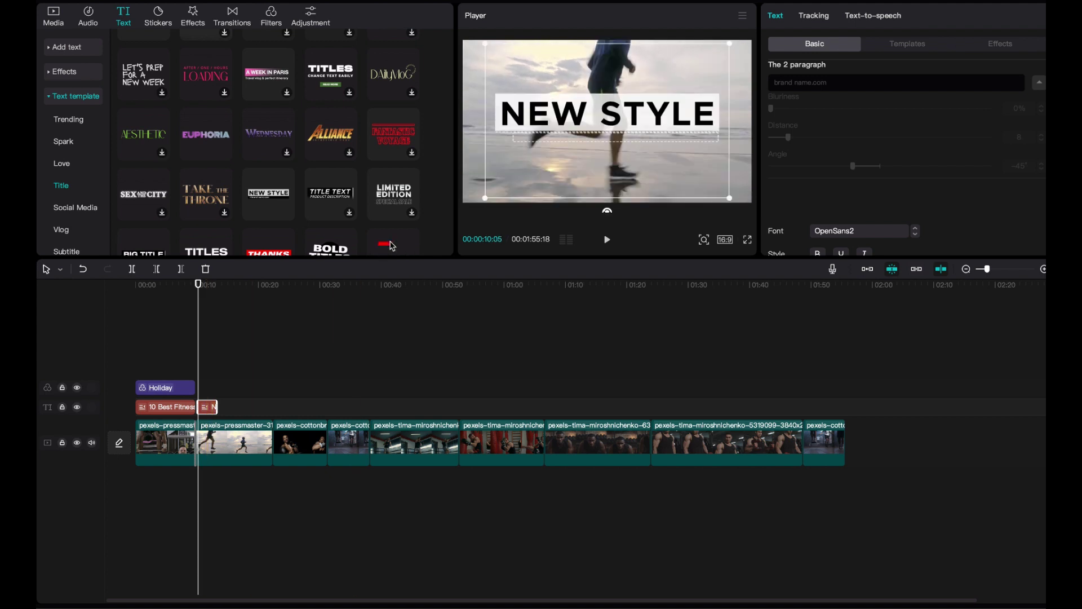
left_click_drag(730, 44, 699, 92)
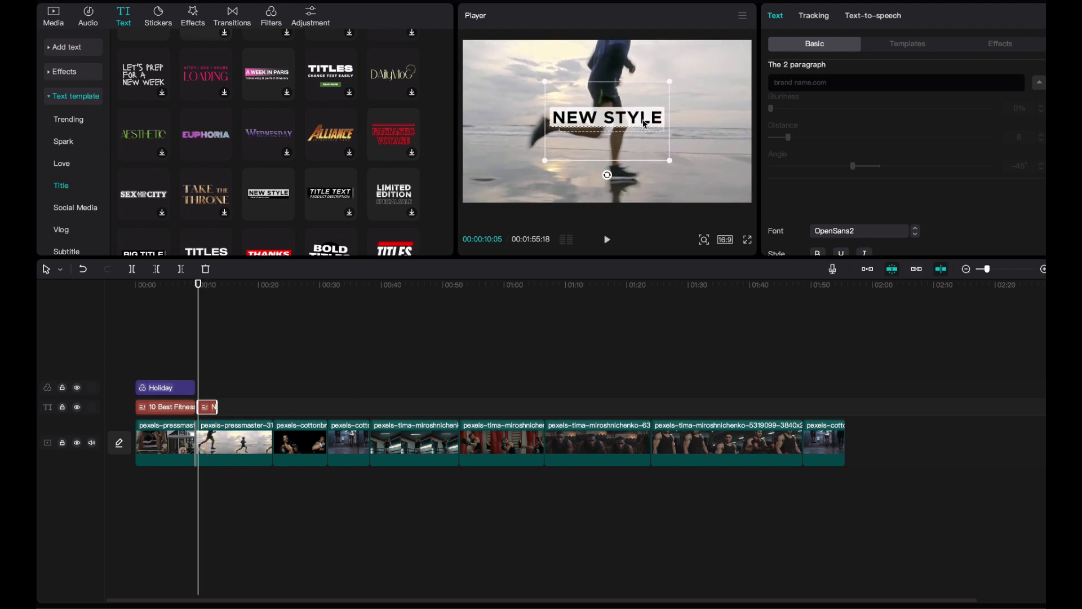
left_click_drag(643, 122, 558, 180)
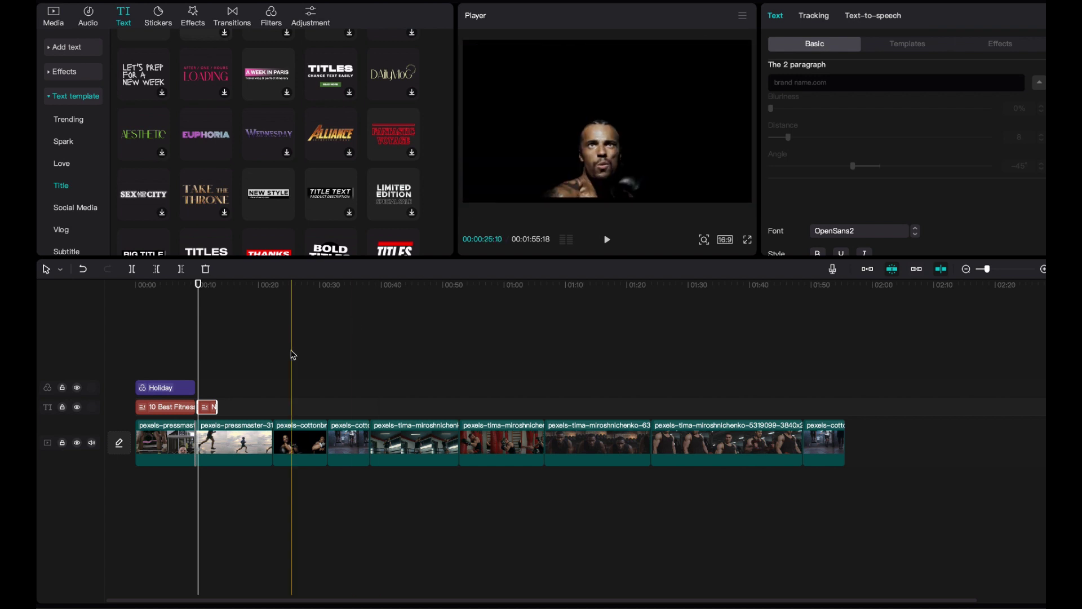
left_click_drag(217, 407, 258, 410)
Step: Delete the 'brand name.com' subtitle and change the headline to 'Eat Your Greens'
double_click(793, 83)
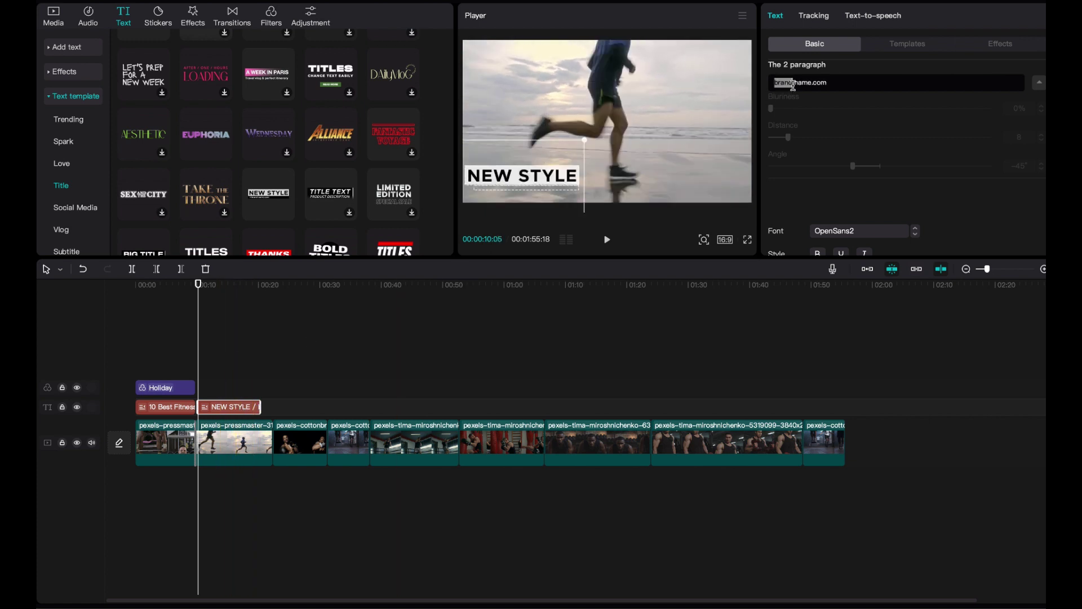
scroll(801, 96, "up", 5)
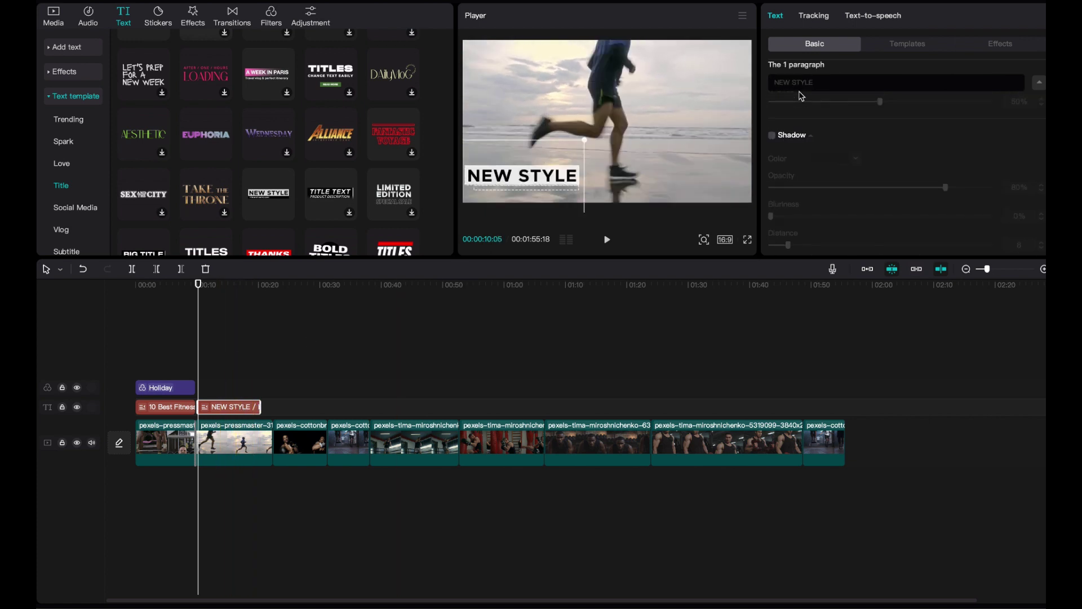
scroll(798, 164, "down", 3)
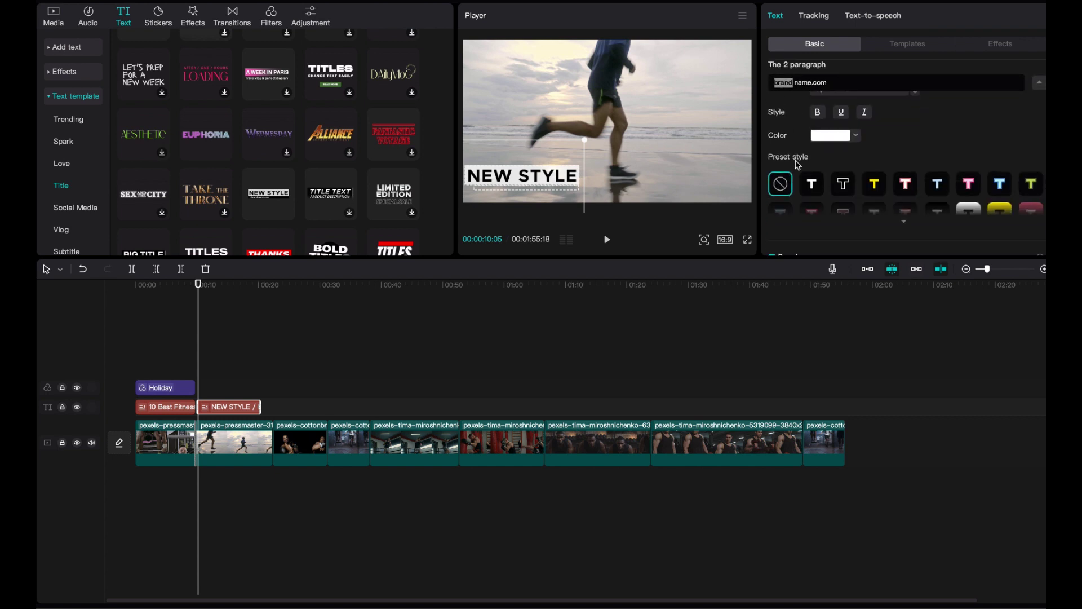
scroll(799, 165, "up", 2)
key("ctrl+a")
key("BackSpace")
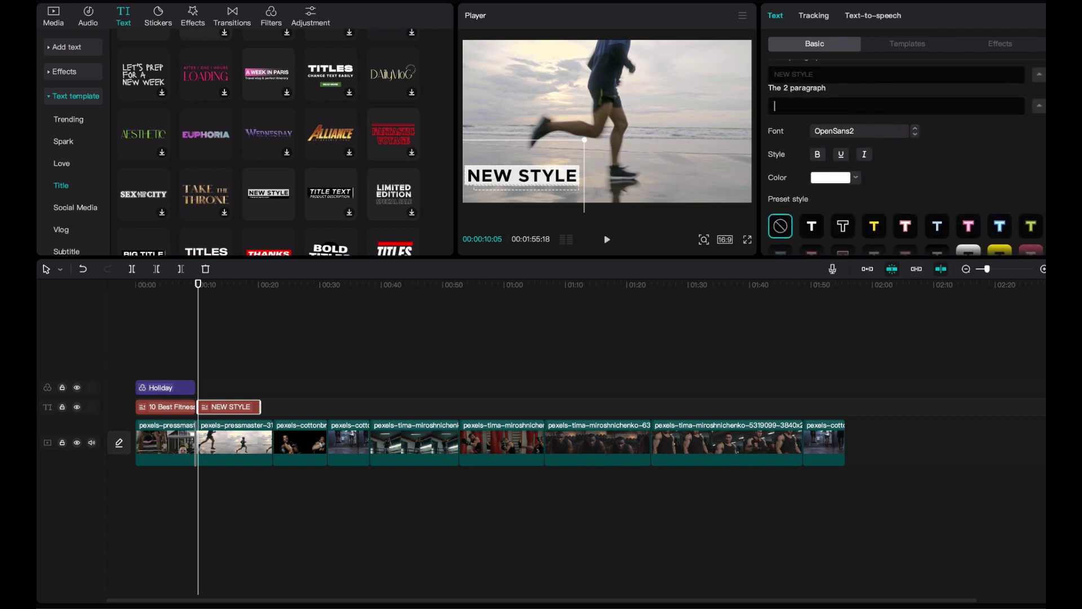
triple_click(785, 75)
type("Eat Yo")
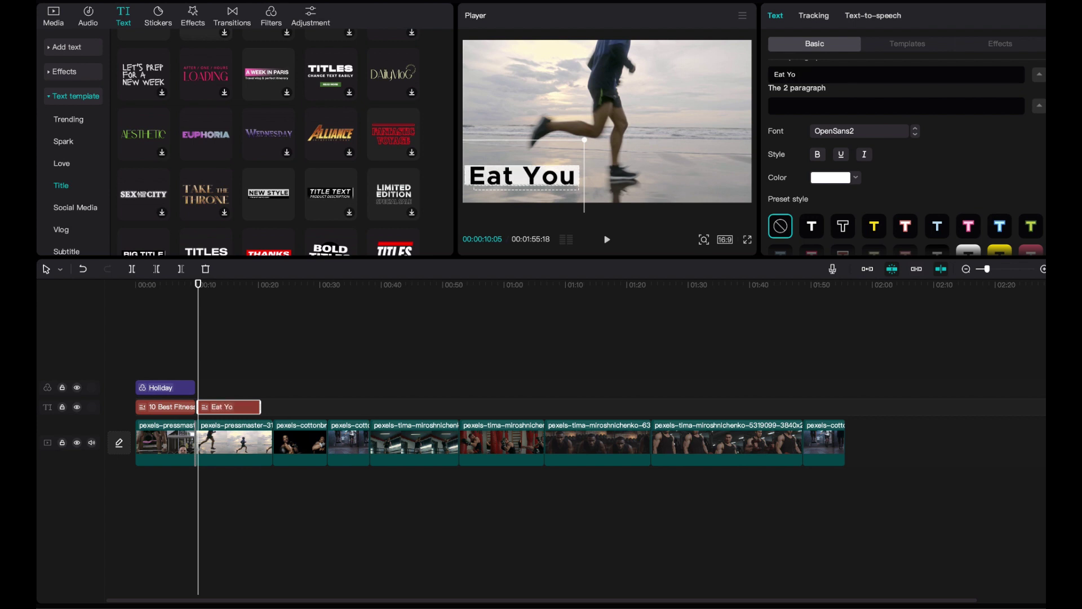
type("ur Gree")
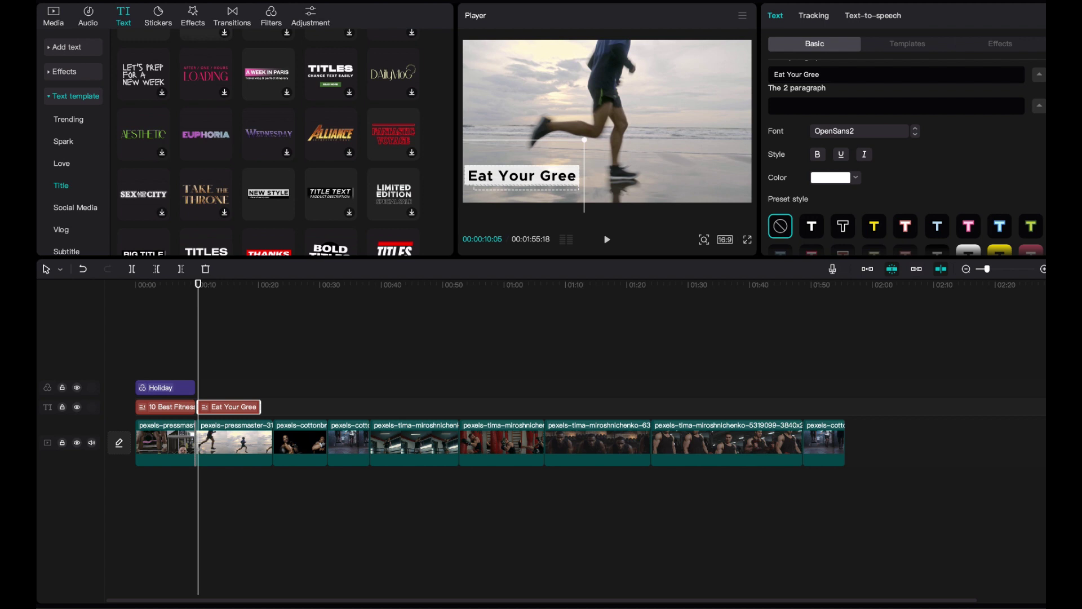
type("ns")
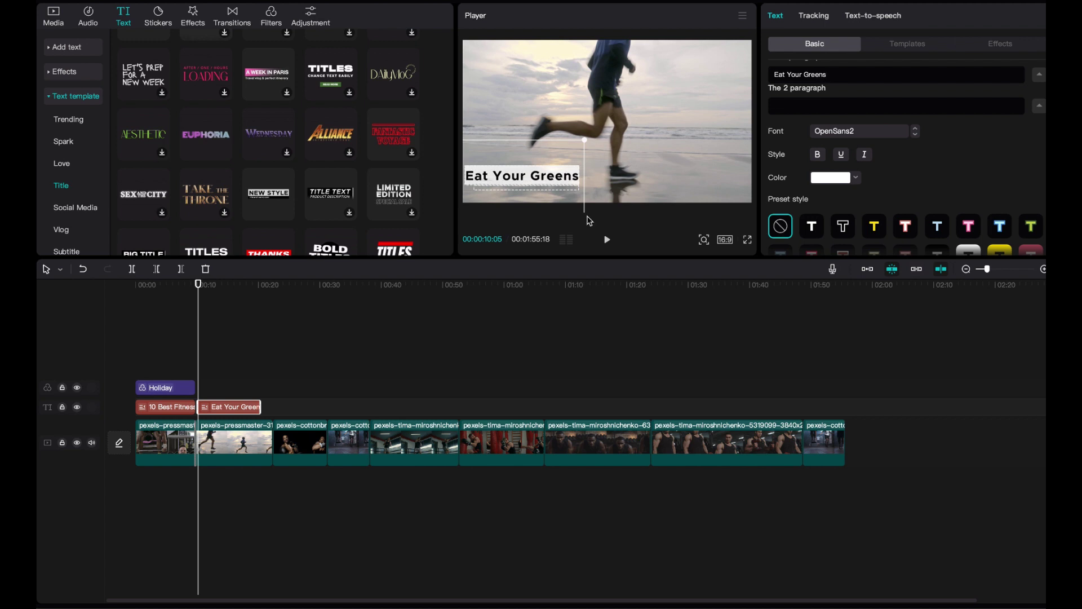
left_click(214, 292)
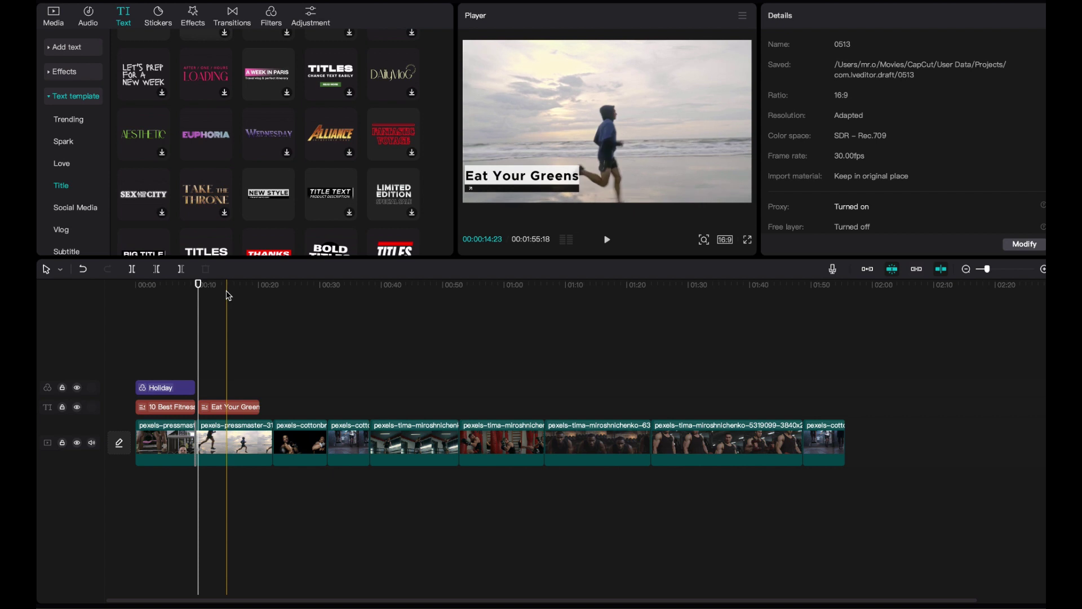
mouse_move(229, 295)
left_mouse_down()
mouse_move(261, 289)
mouse_move(159, 289)
mouse_move(217, 307)
left_mouse_up()
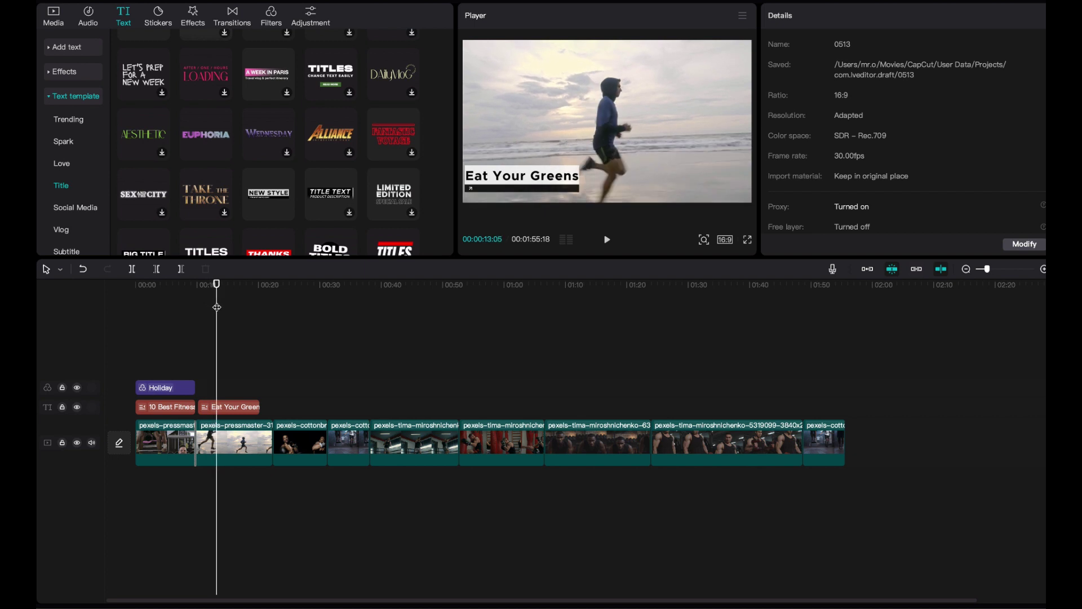
left_click_drag(217, 307, 313, 282)
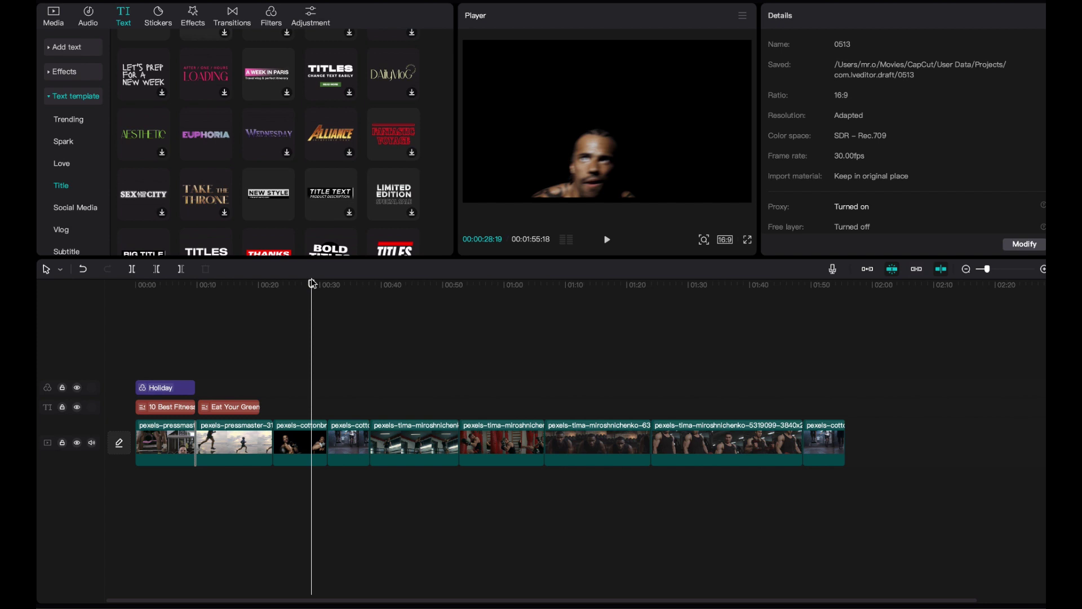
left_click_drag(313, 283, 506, 281)
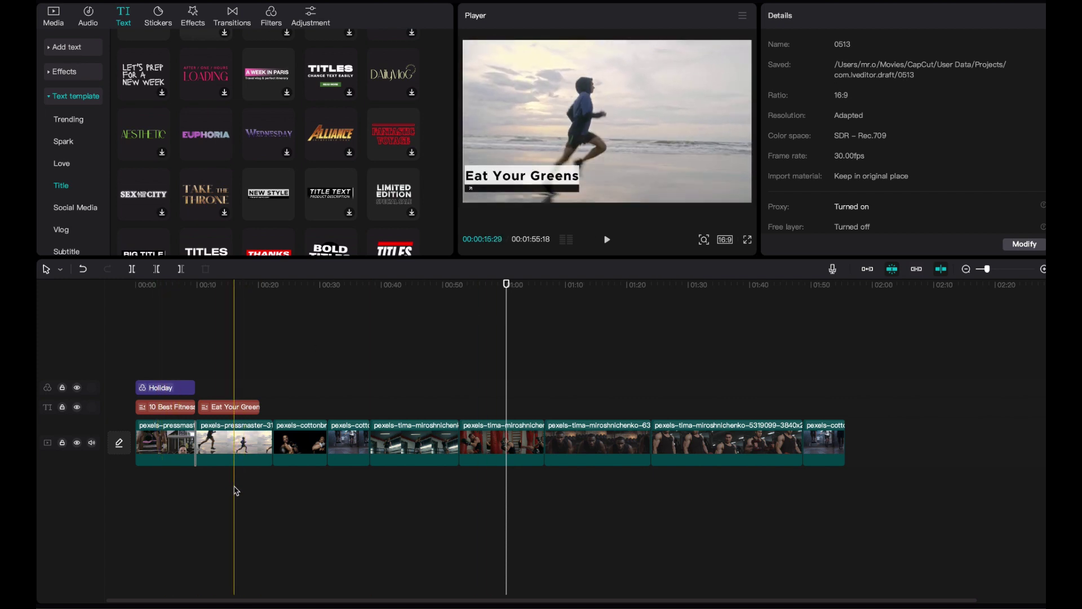
left_click_drag(229, 495, 479, 441)
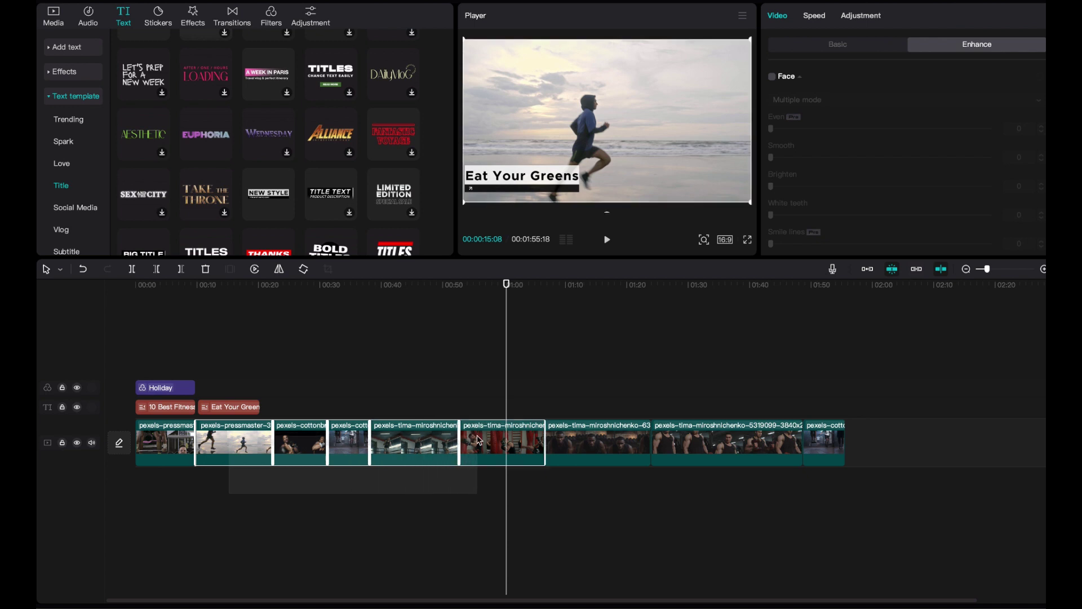
left_click_drag(477, 440, 268, 318)
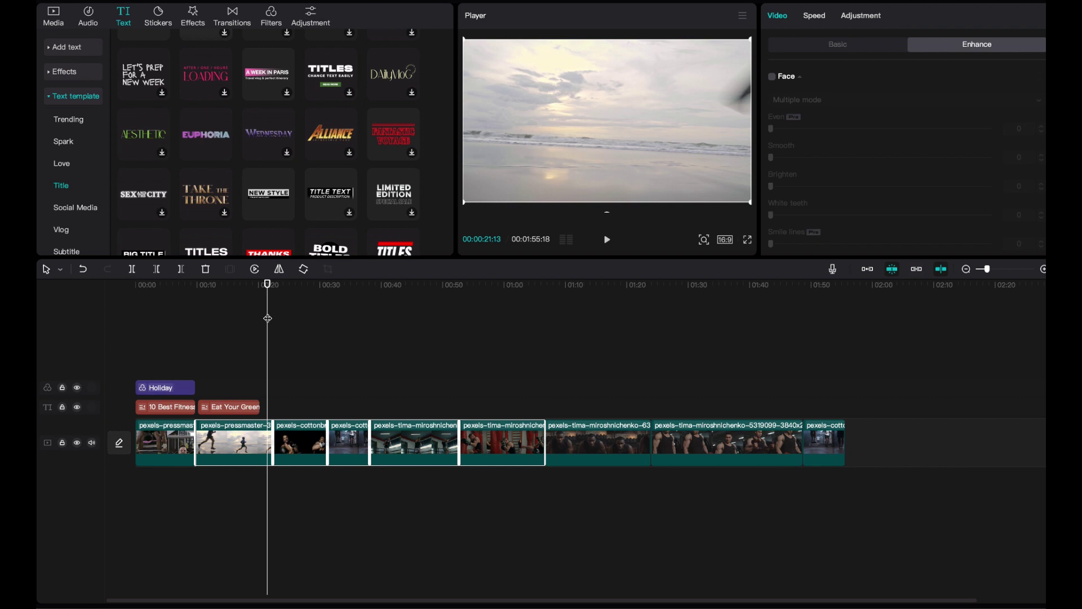
left_click_drag(268, 318, 251, 287)
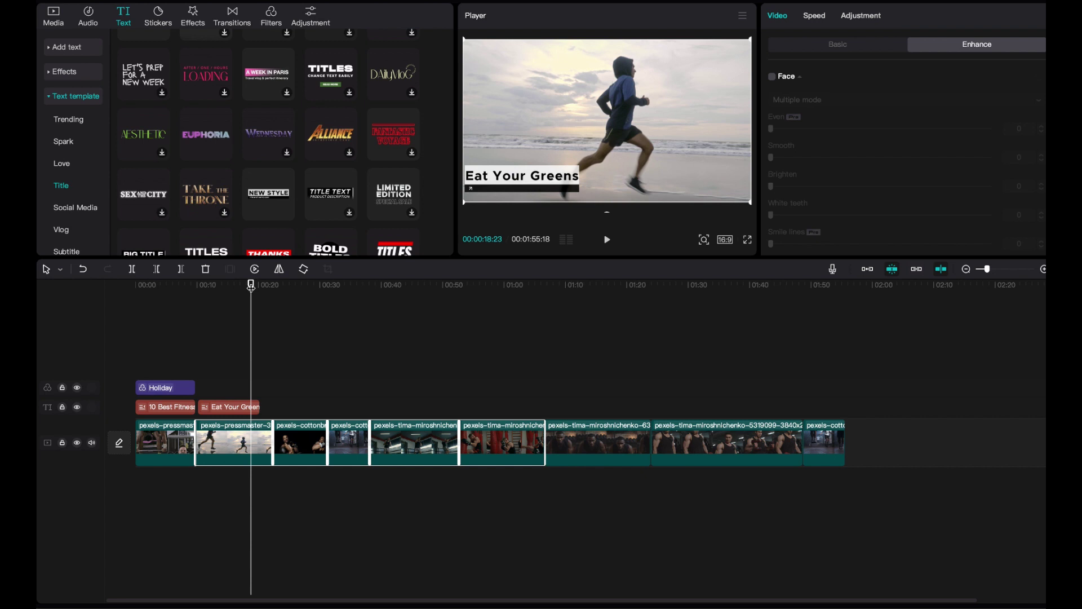
left_click_drag(251, 285, 308, 301)
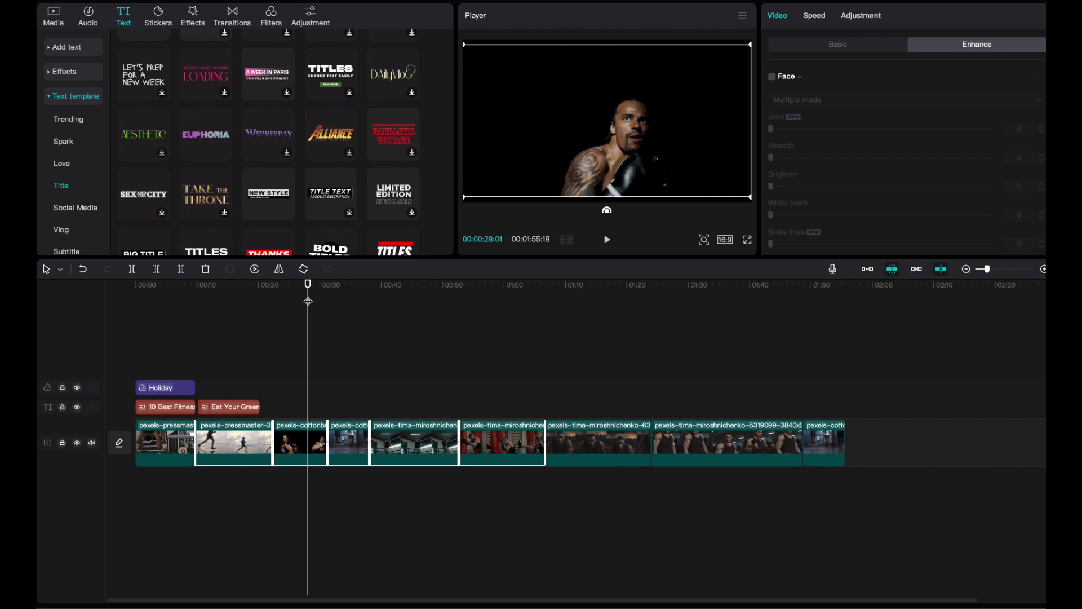
left_click_drag(261, 285, 248, 389)
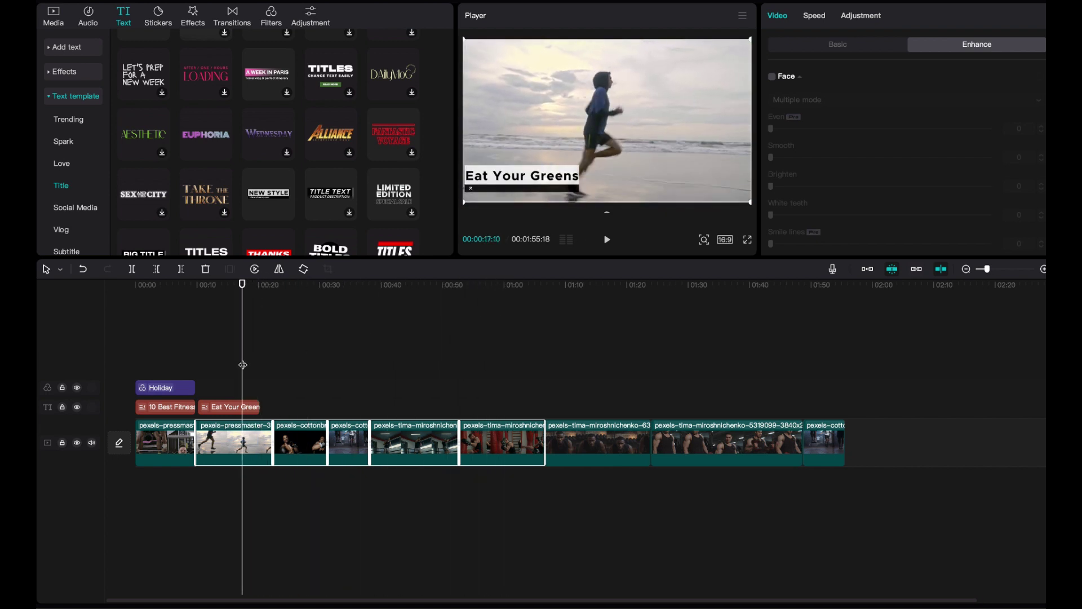
left_click(223, 402)
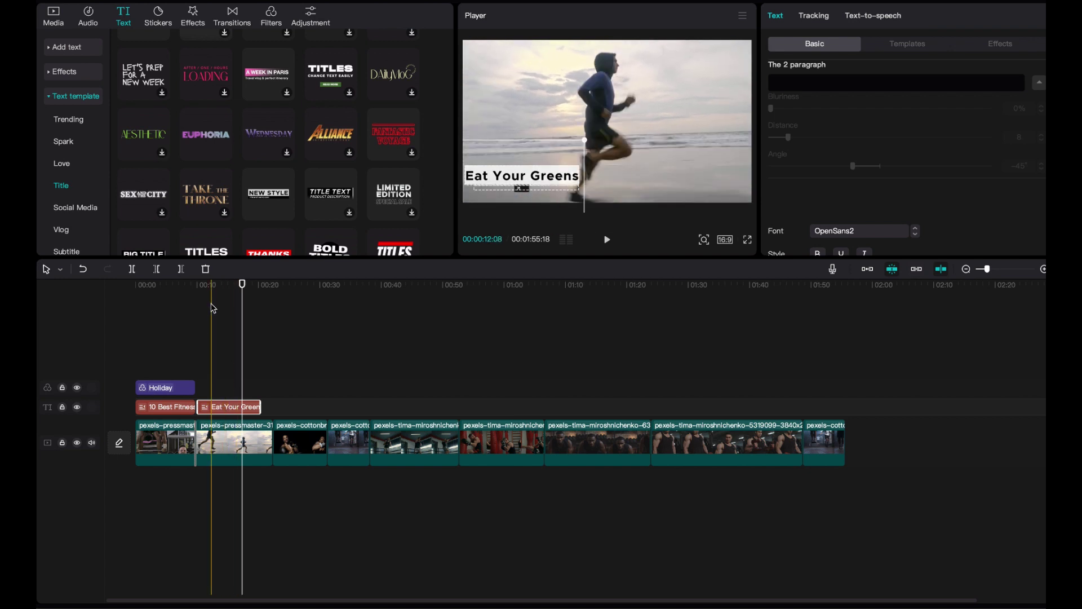
Step: Split the boxing clip at about 01:00 and select the last three clips for removal
left_click(216, 286)
left_click_drag(216, 286, 491, 335)
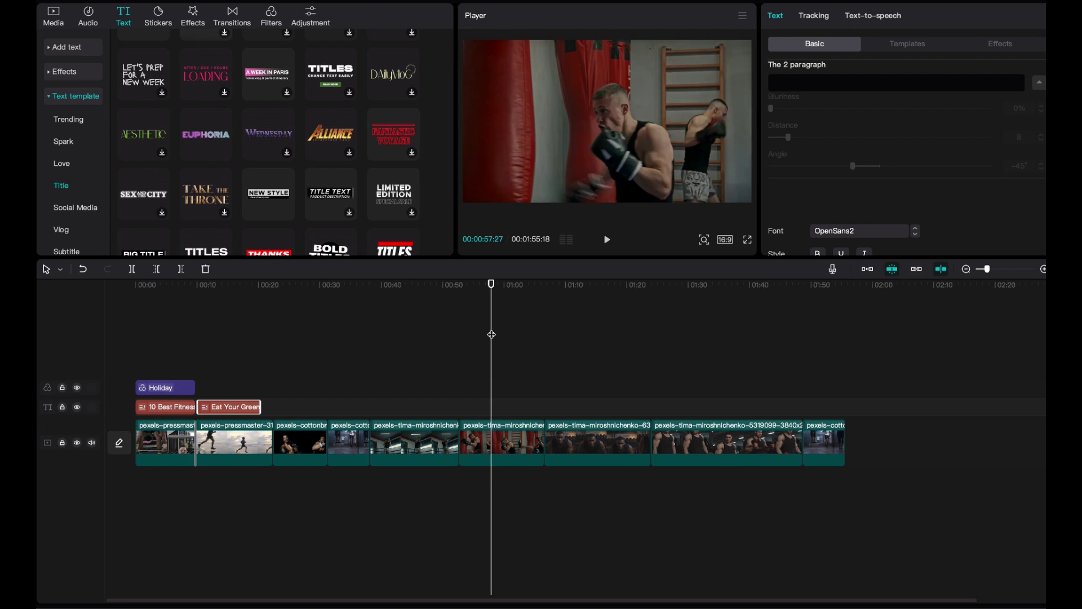
left_click_drag(491, 334, 499, 338)
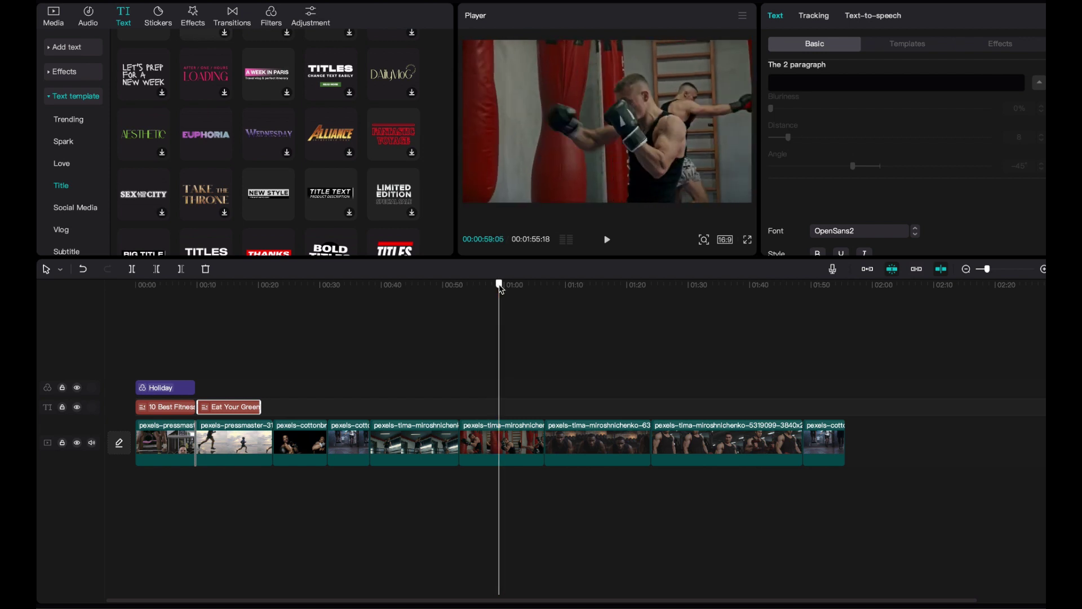
left_click(509, 441)
key("ctrl+b")
left_click_drag(881, 360, 585, 505)
key("Delete")
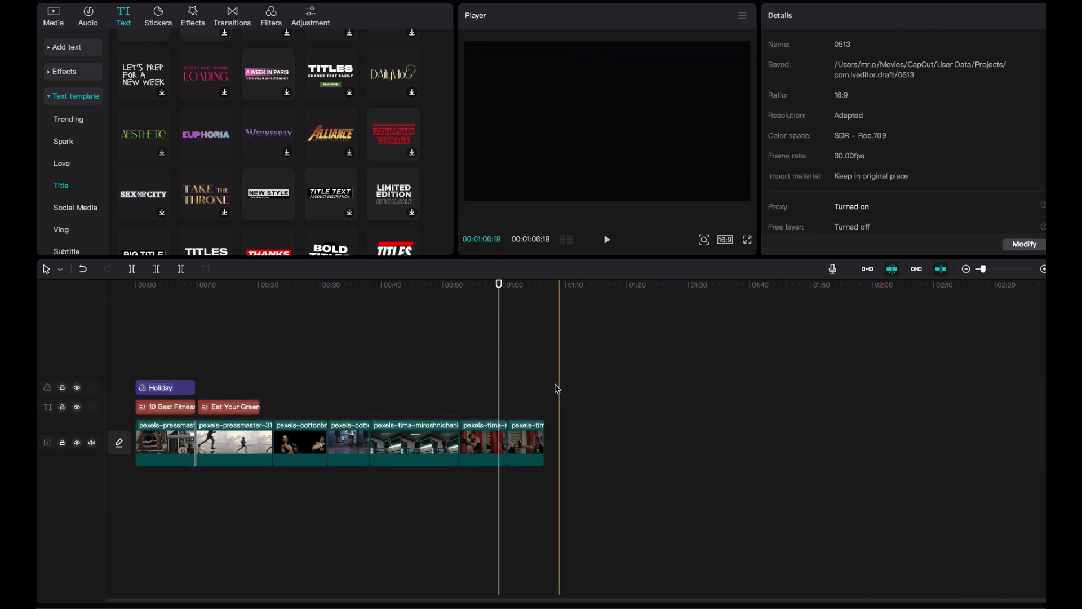
left_click_drag(194, 493, 202, 492)
left_click(242, 491)
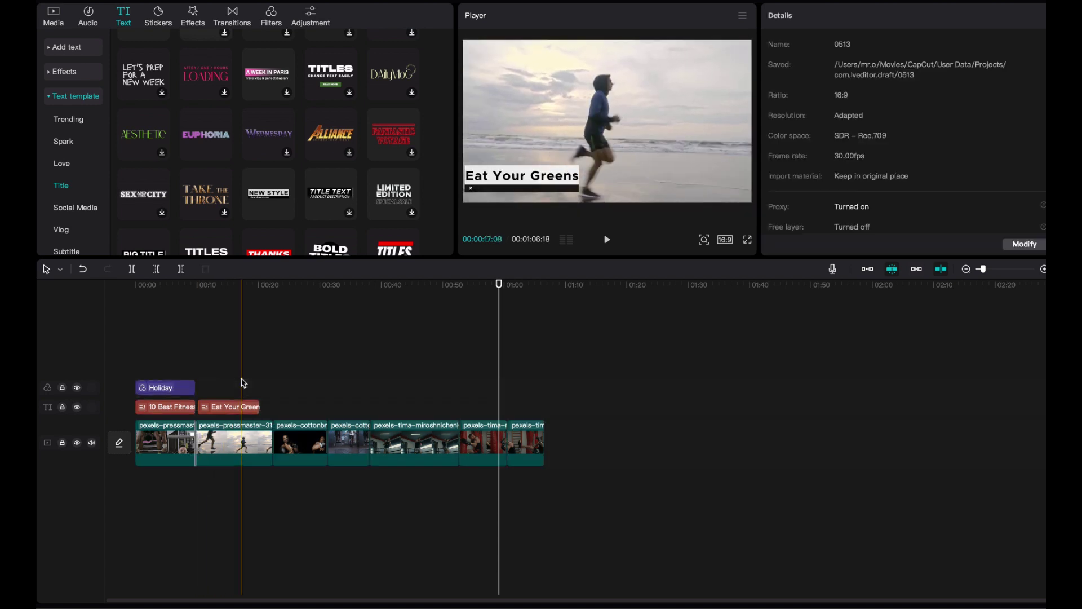
left_click(441, 491)
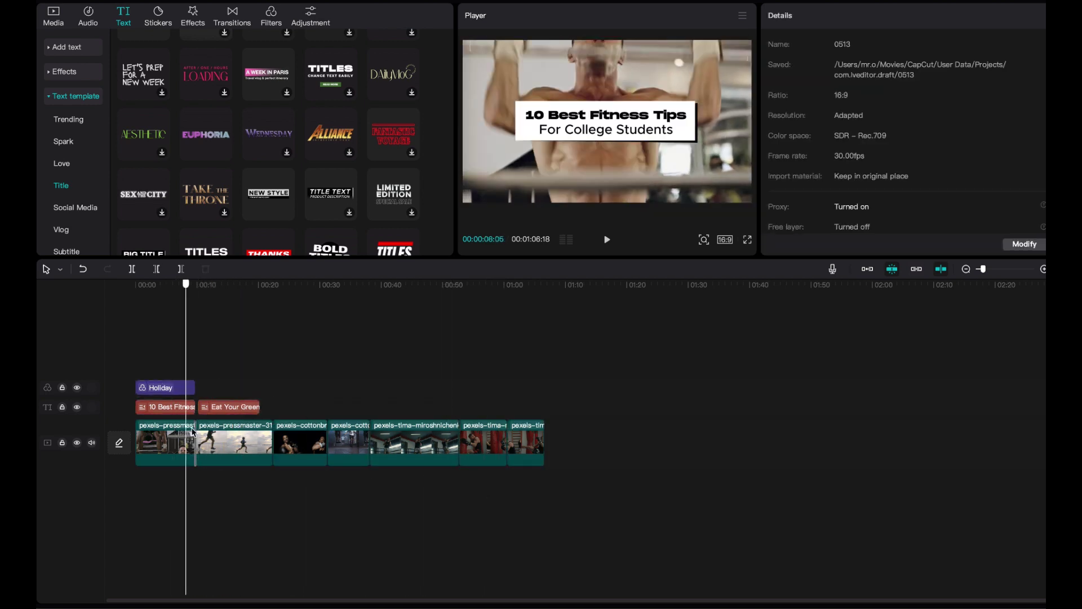
left_click(219, 431)
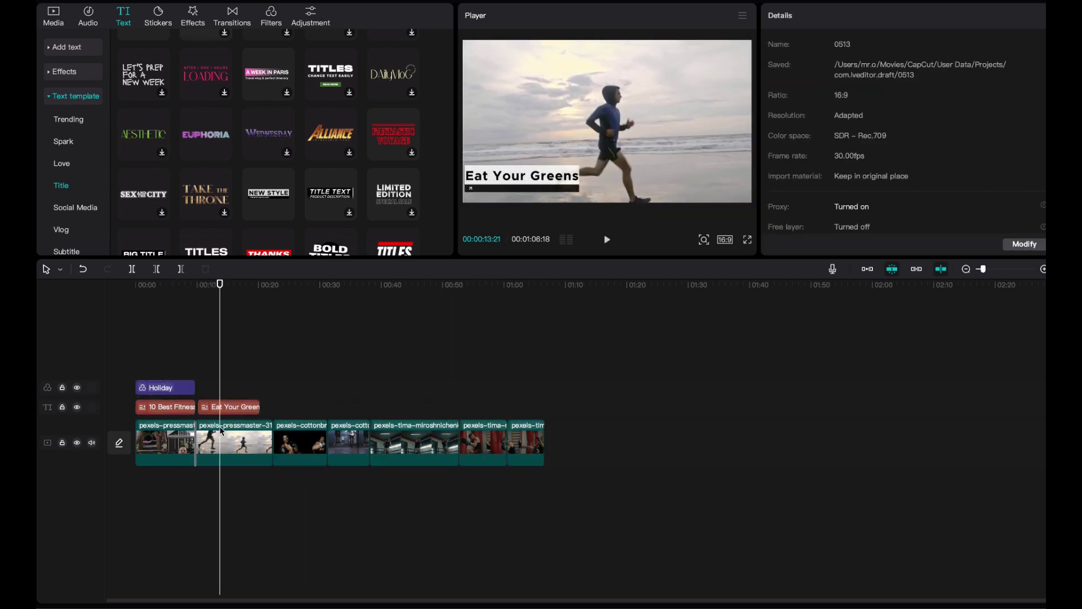
left_click(227, 388)
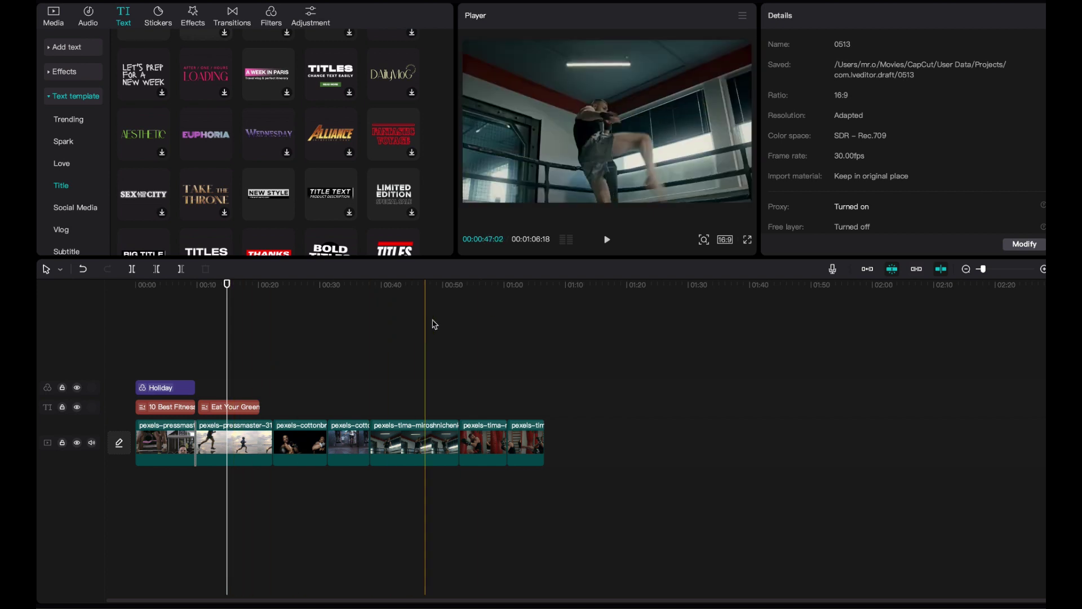
left_click(544, 286)
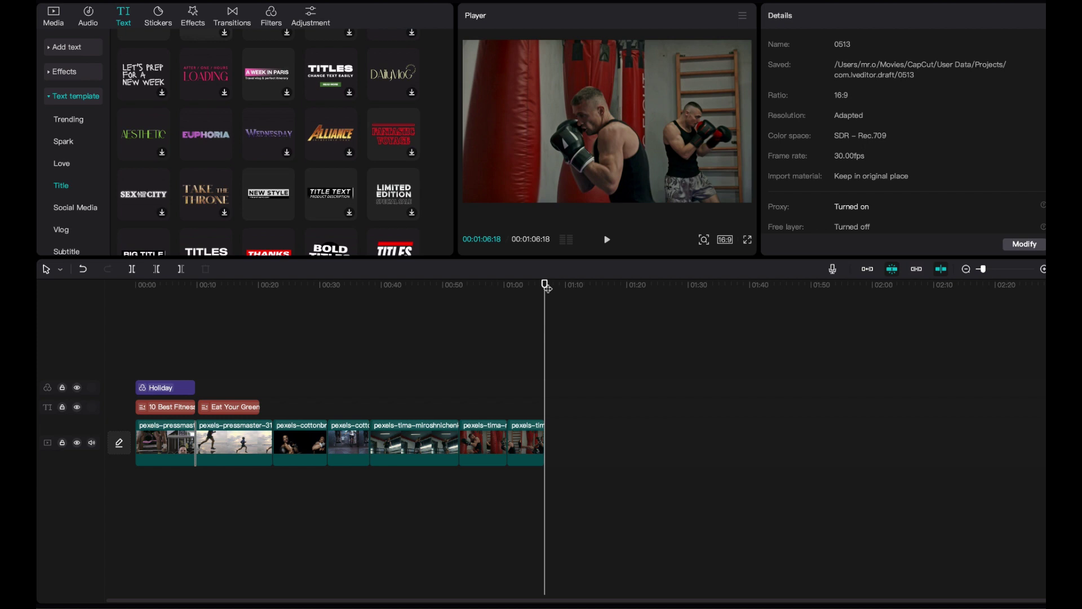
left_click_drag(547, 287, 214, 289)
left_click_drag(208, 327, 227, 375)
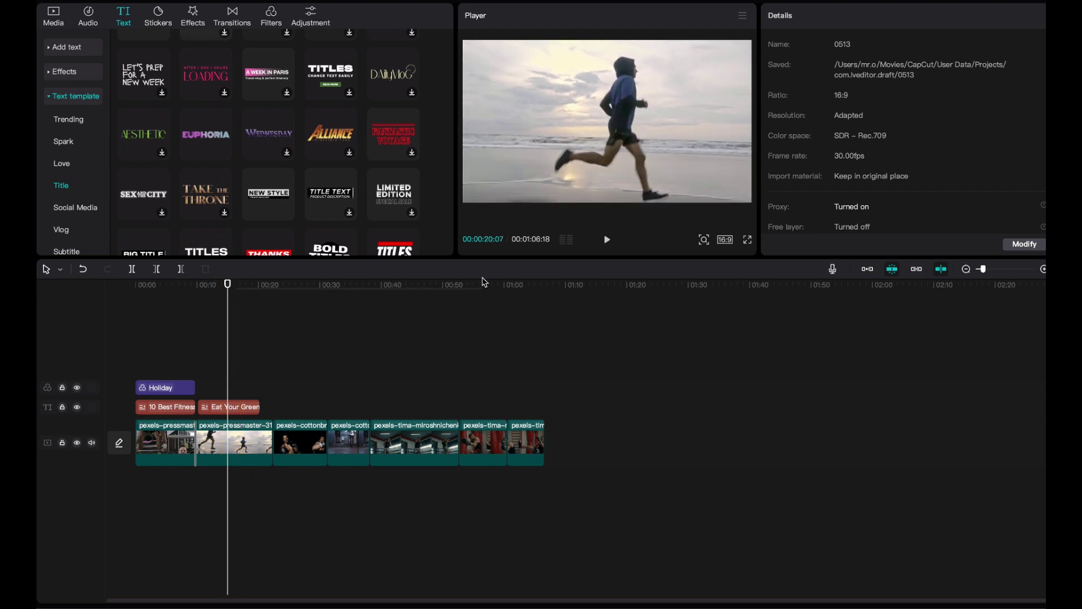
left_click_drag(507, 315, 272, 341)
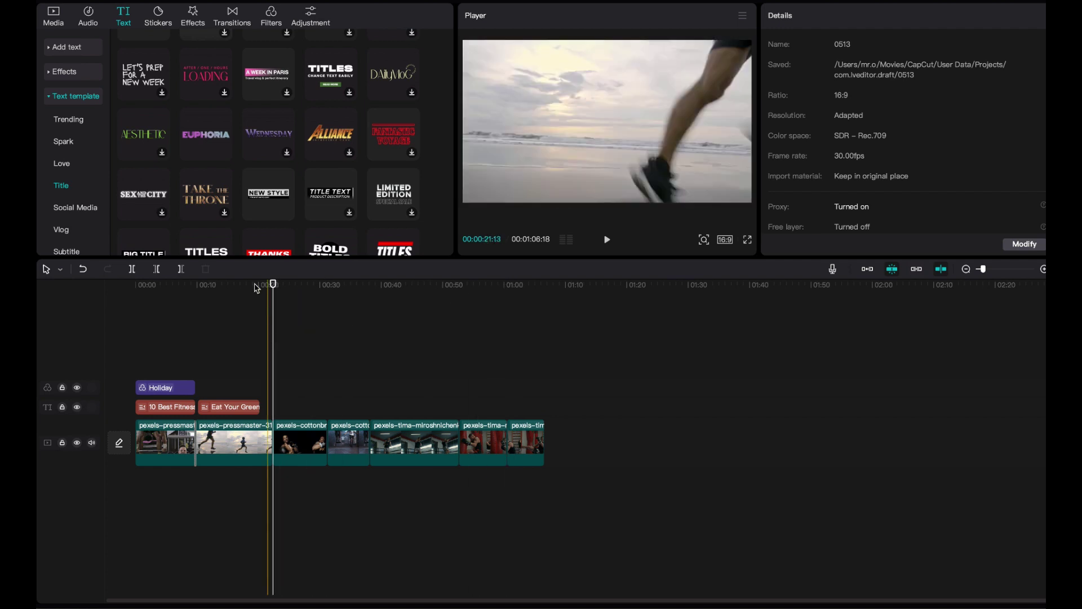
left_click(269, 248)
scroll(269, 242, "up", 1)
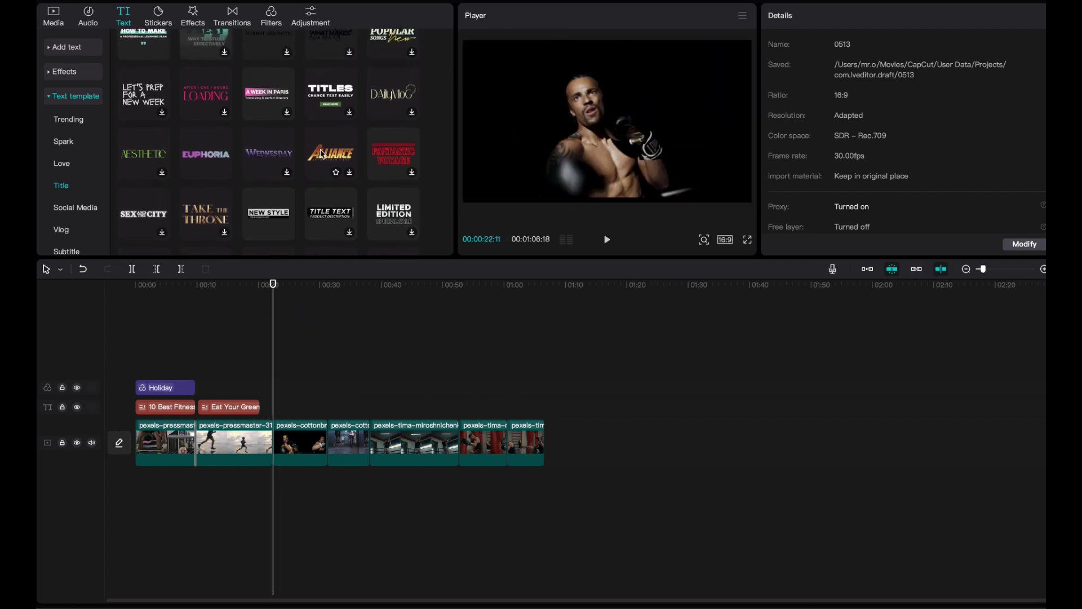
left_click(323, 153)
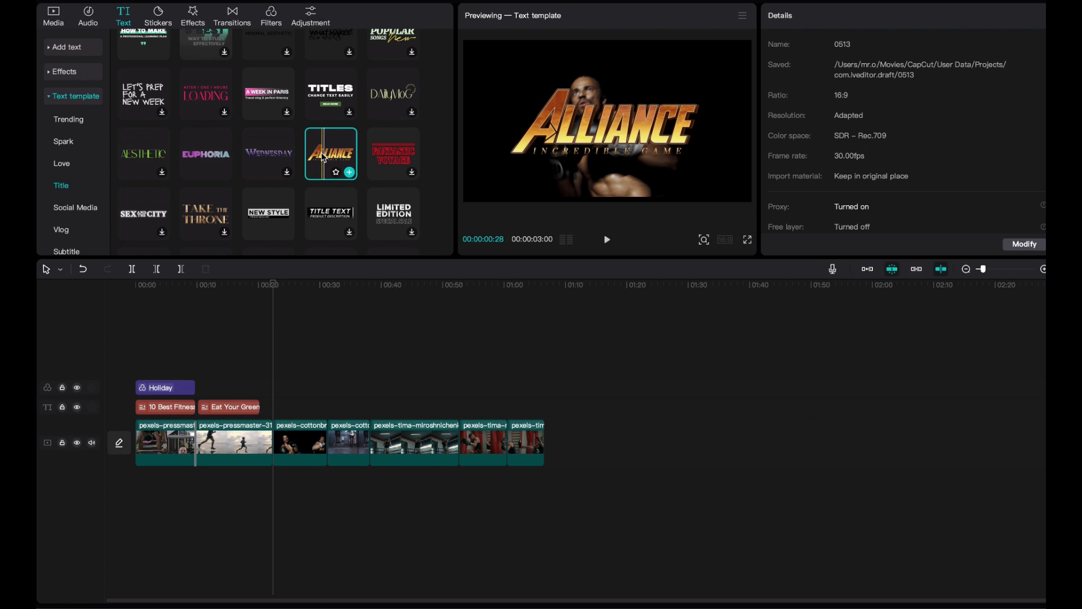
left_click(388, 155)
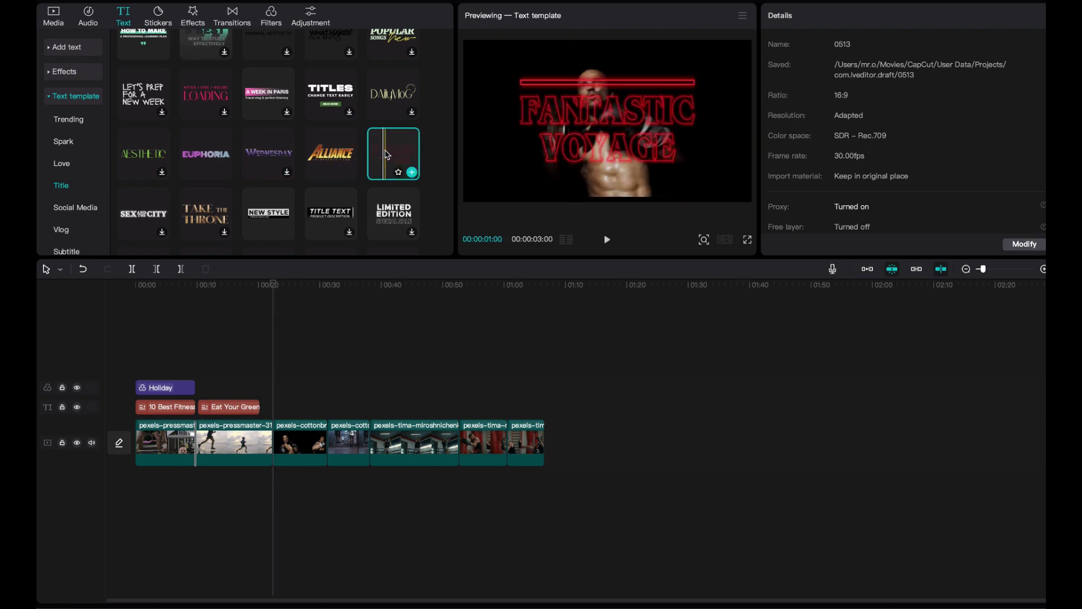
left_click(204, 159)
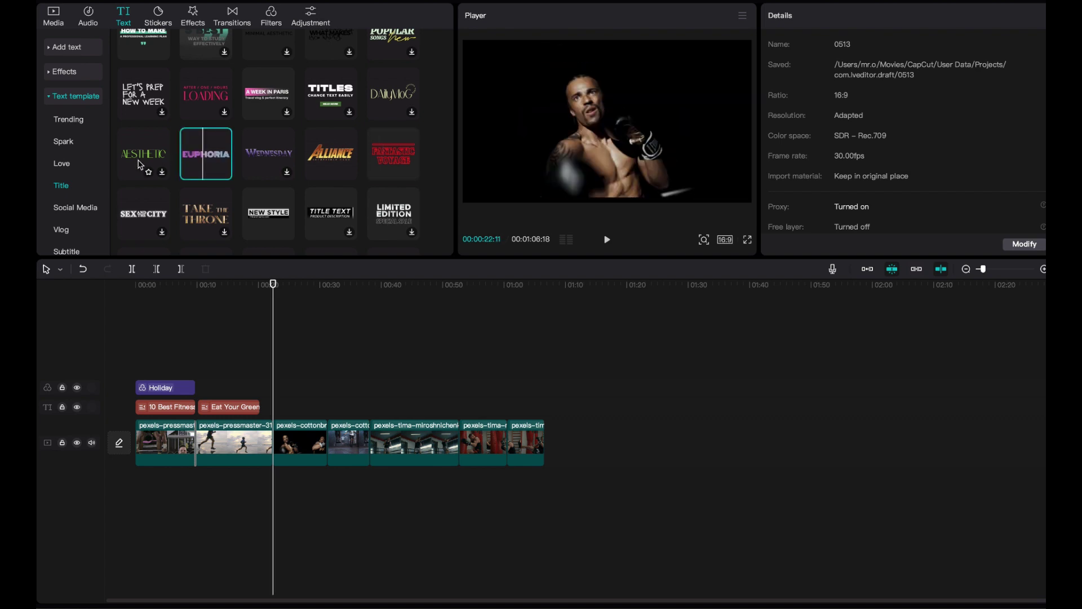
scroll(141, 164, "down", 2)
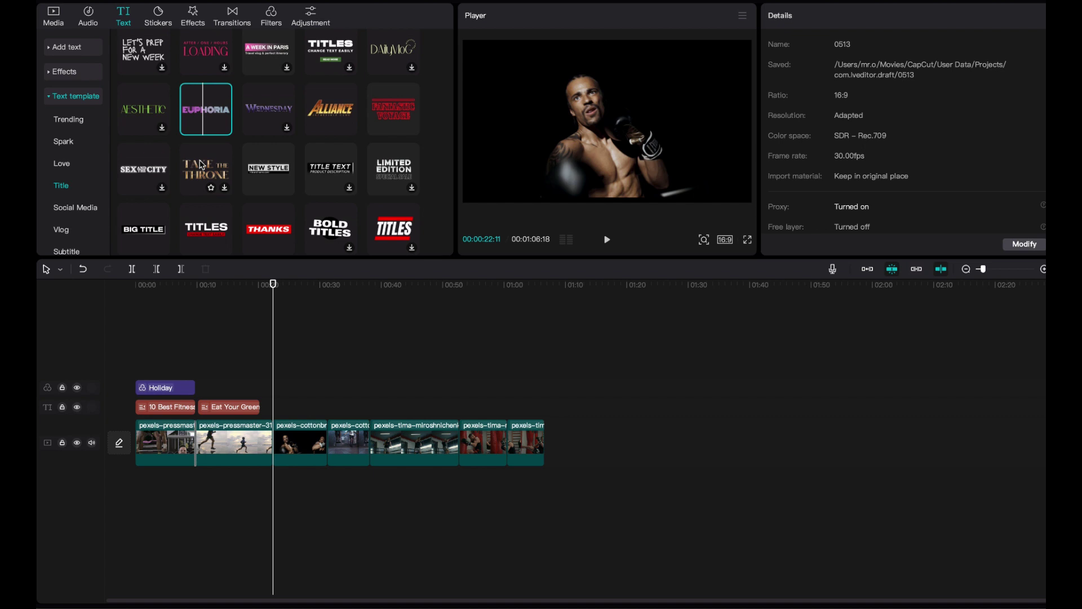
left_click(249, 166)
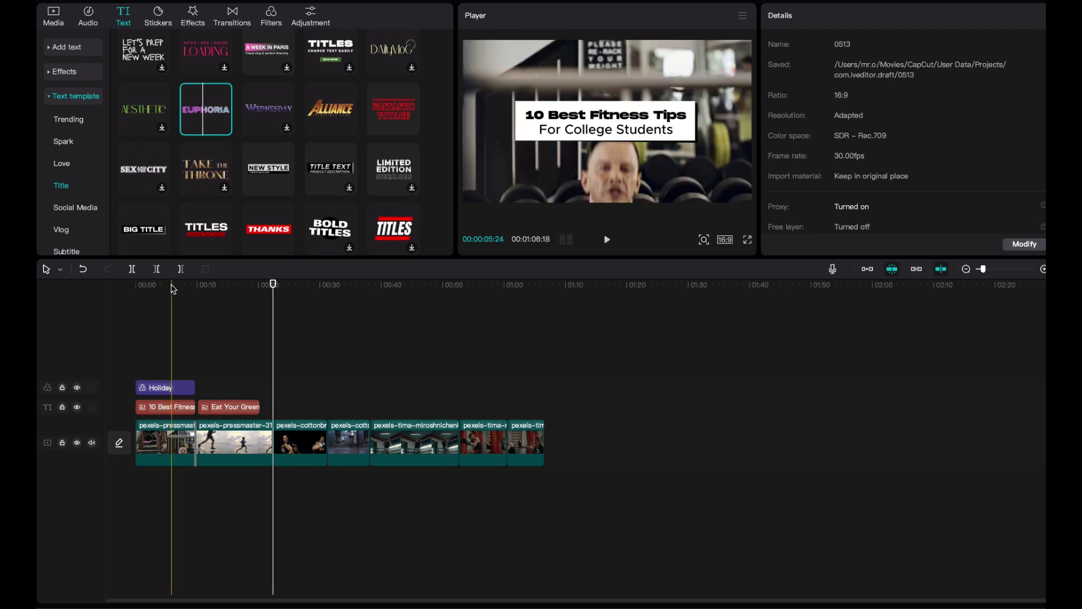
left_click(152, 286)
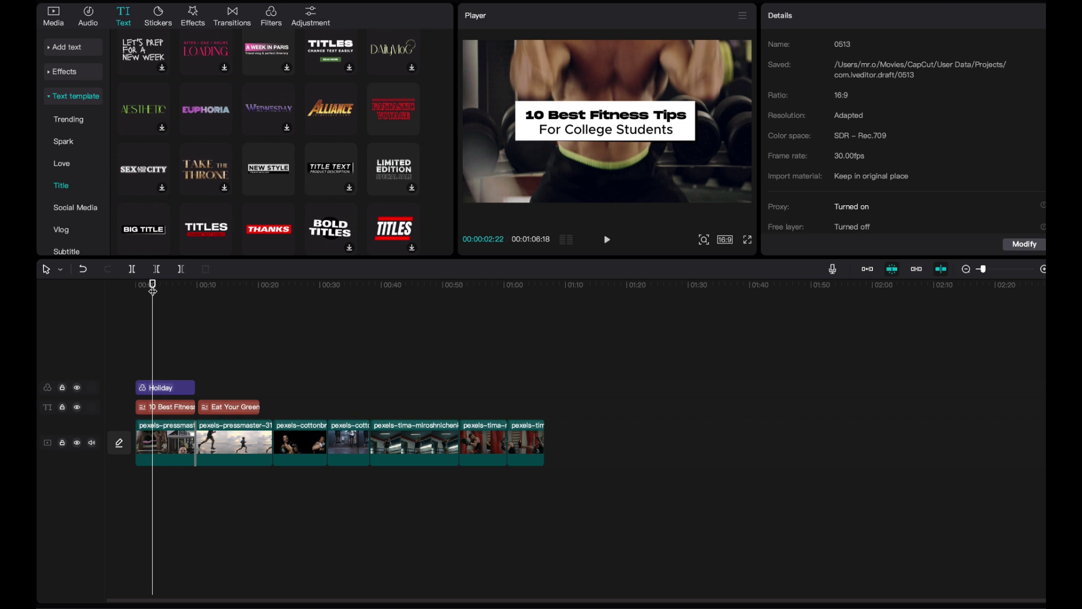
left_click_drag(152, 288, 544, 287)
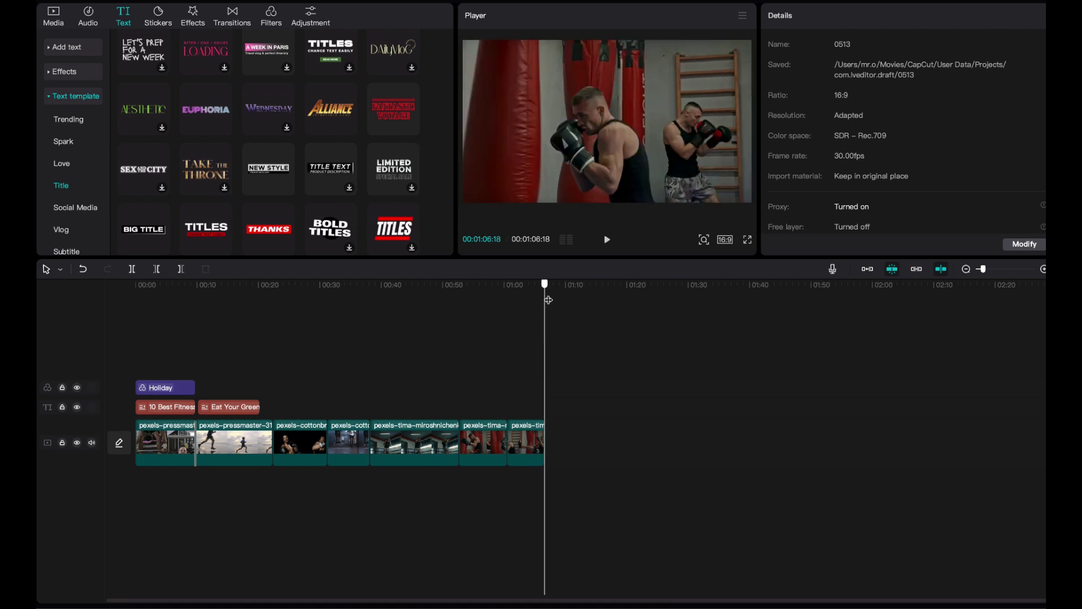